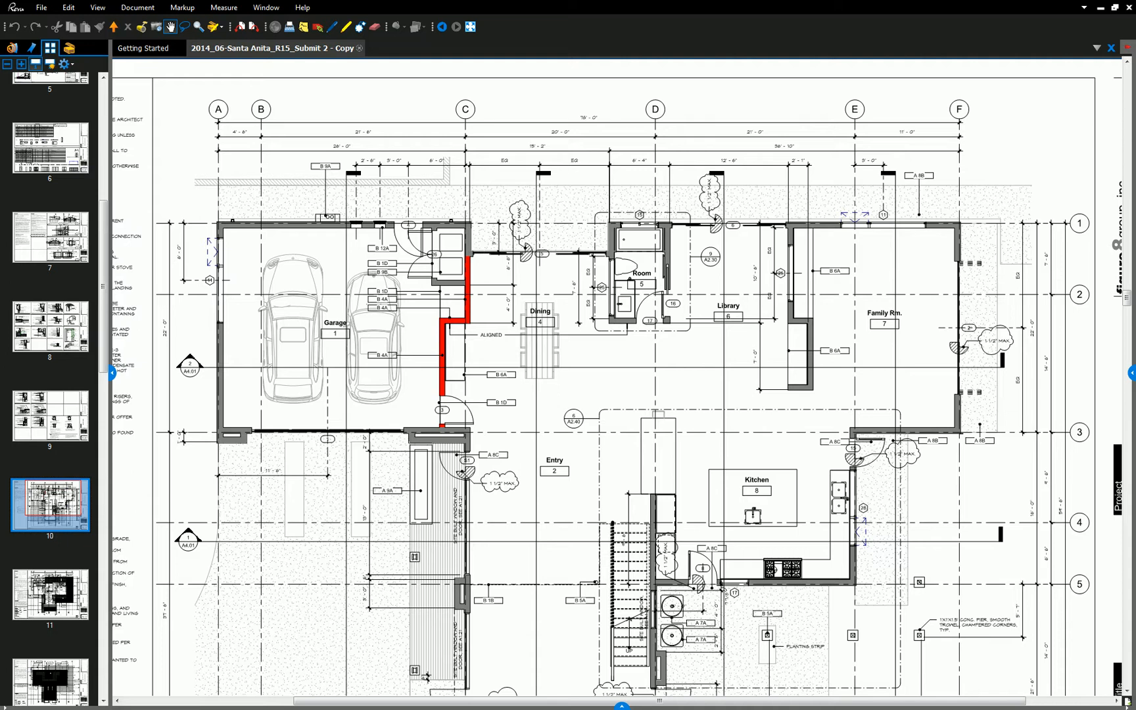
Examine the spacing dimensions between grid lines A, B and C on the reference floor plan in Revu.
key(alt+Tab)
mouse_move(889, 309)
middle_down()
mouse_move(839, 324)
mouse_move(873, 321)
middle_up()
scroll(838, 319, up, 3)
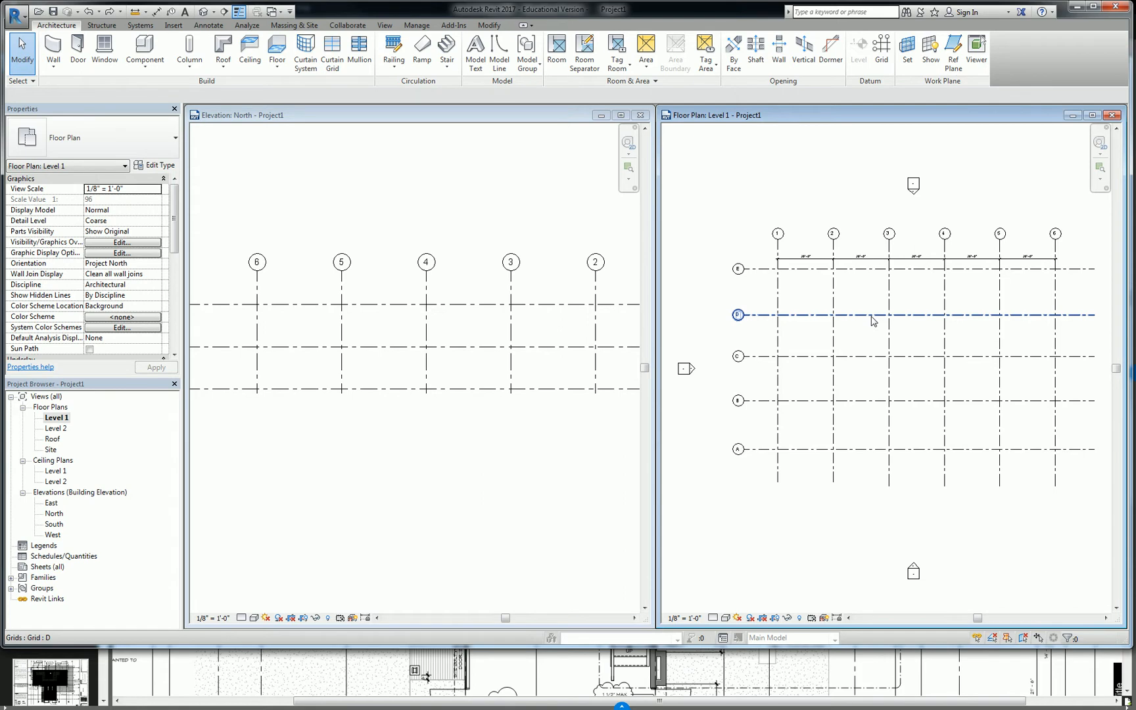
click(740, 683)
drag(407, 343, 526, 357)
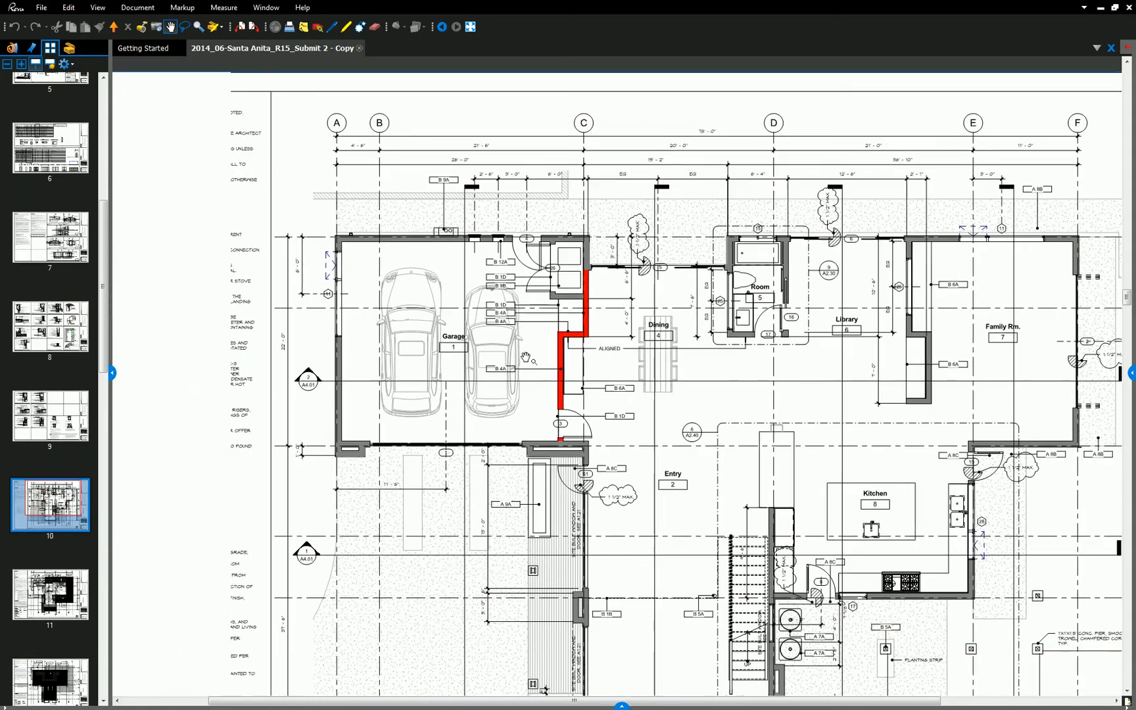
scroll(424, 294, up, 2)
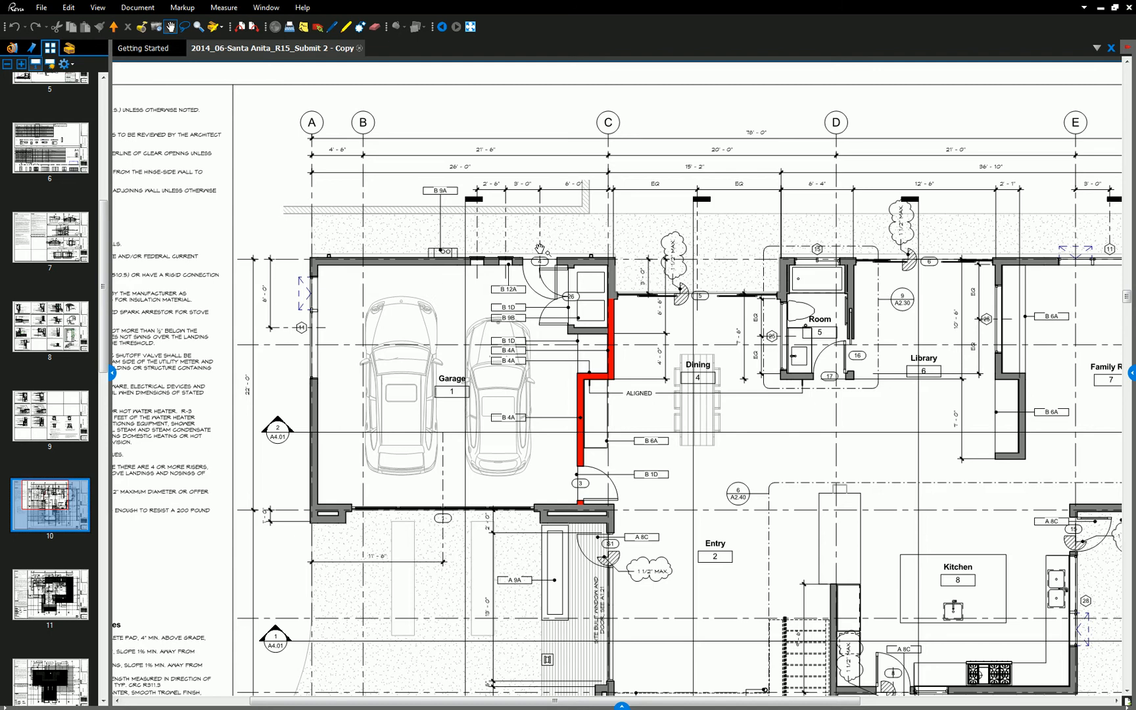
scroll(357, 113, up, 2)
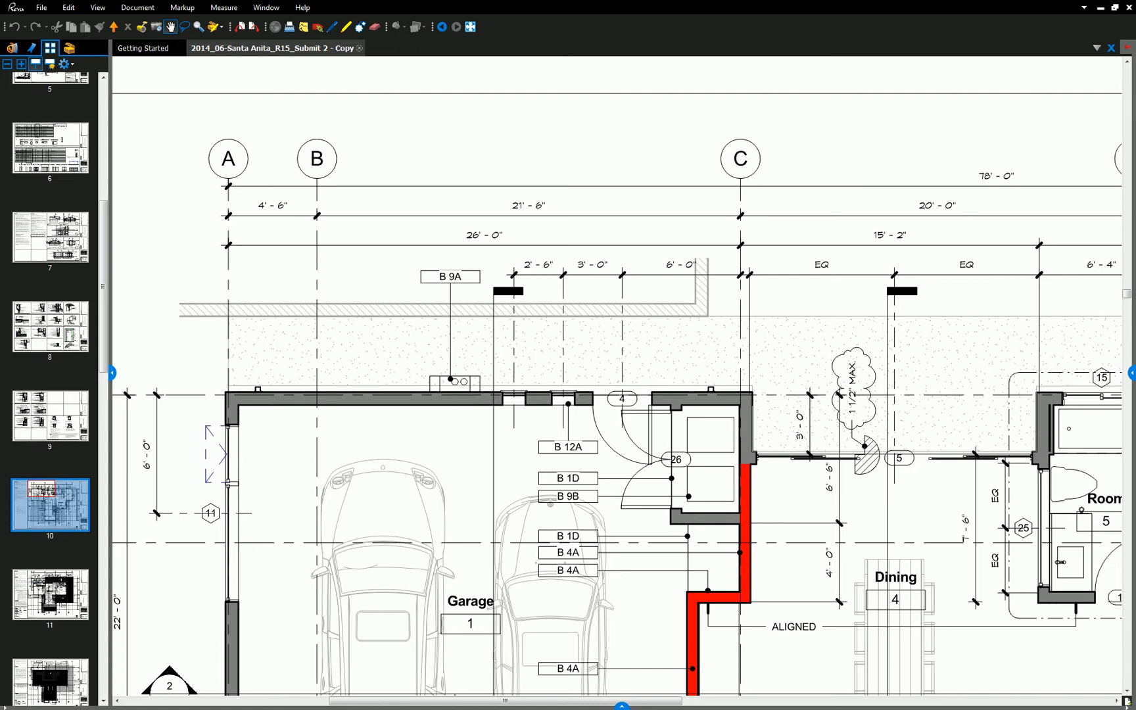
Switch to Revit and set the distance between grid lines 1 and 2 in the Level 1 plan to 4'-6".
key(alt+Tab)
scroll(819, 288, down, 3)
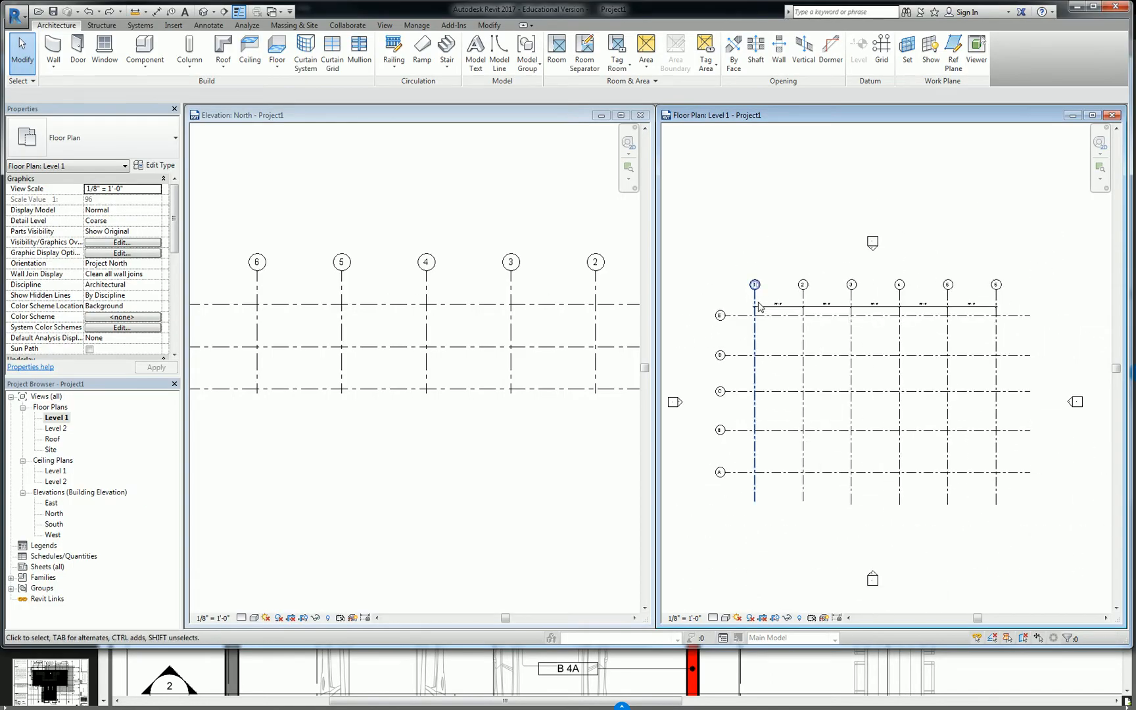
scroll(762, 303, up, 2)
scroll(793, 301, down, 1)
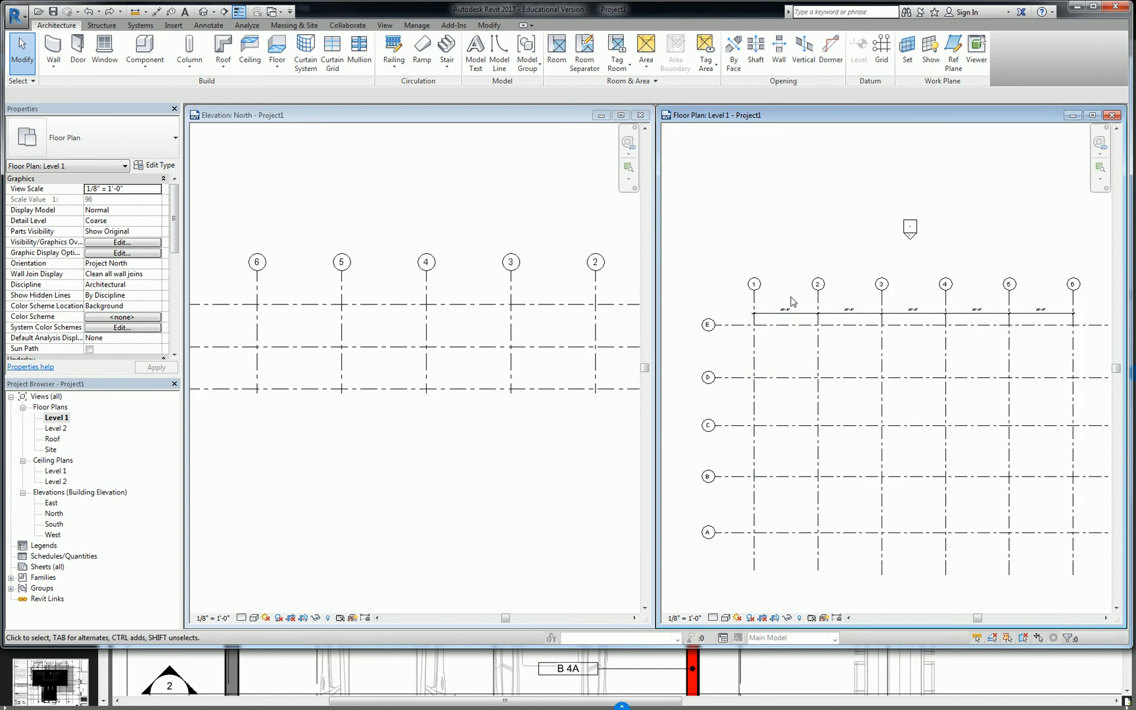
scroll(763, 309, up, 4)
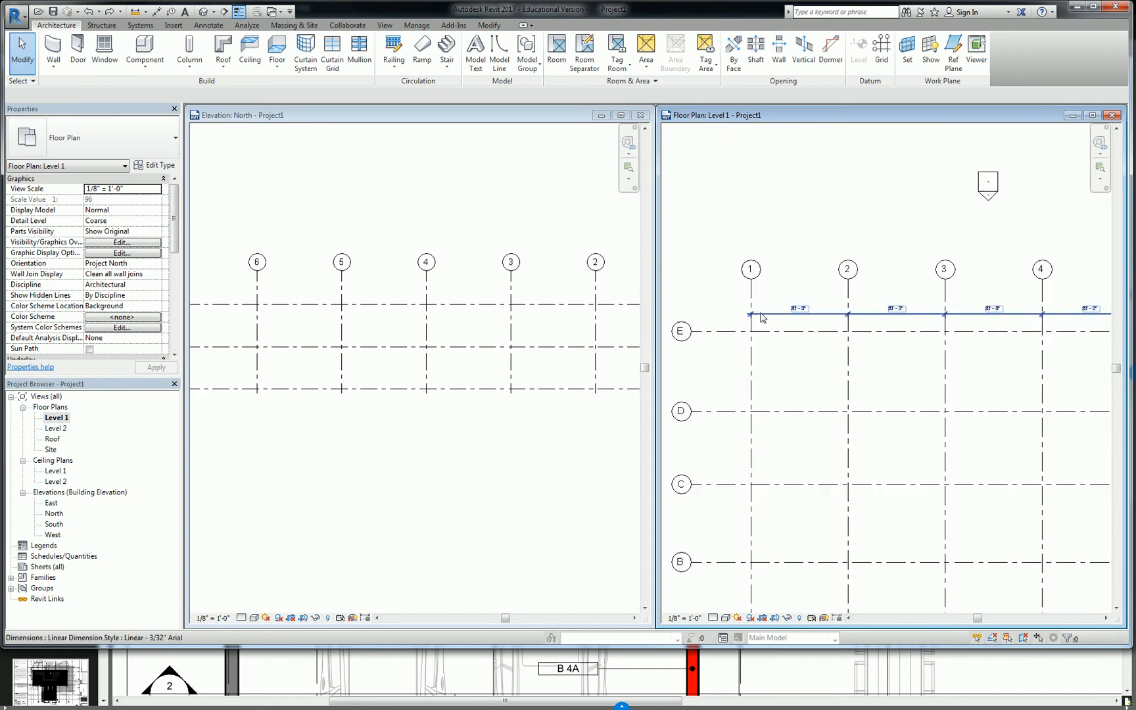
click(742, 282)
click(911, 284)
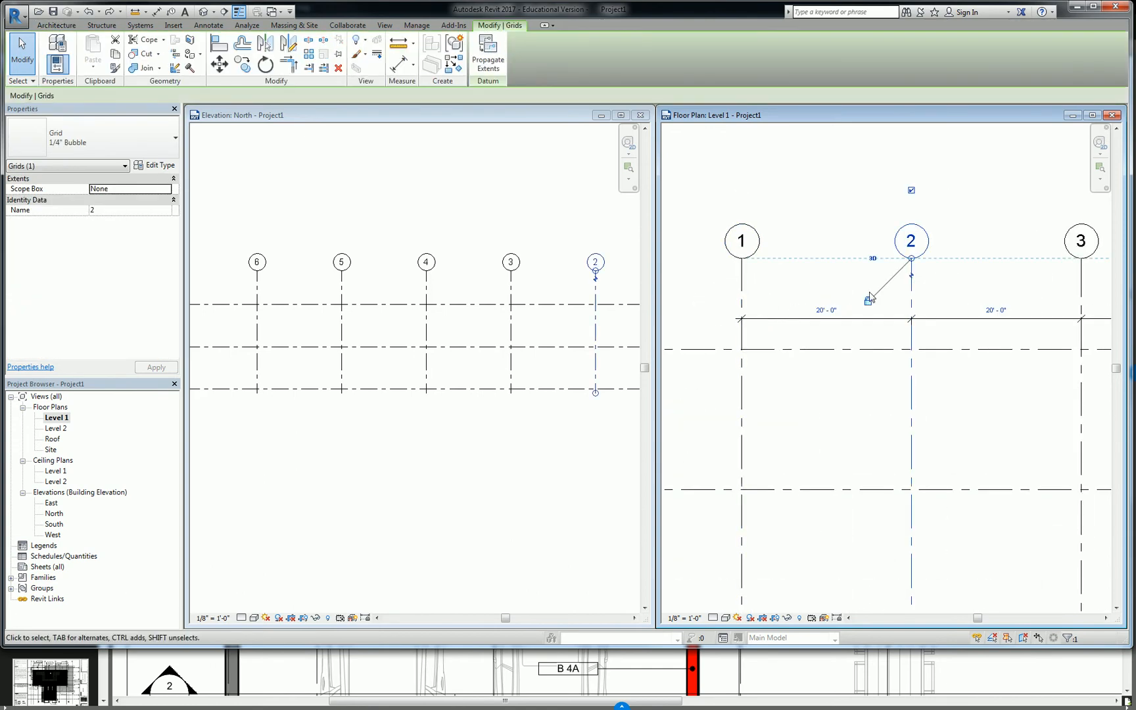
click(823, 306)
text(4'6)
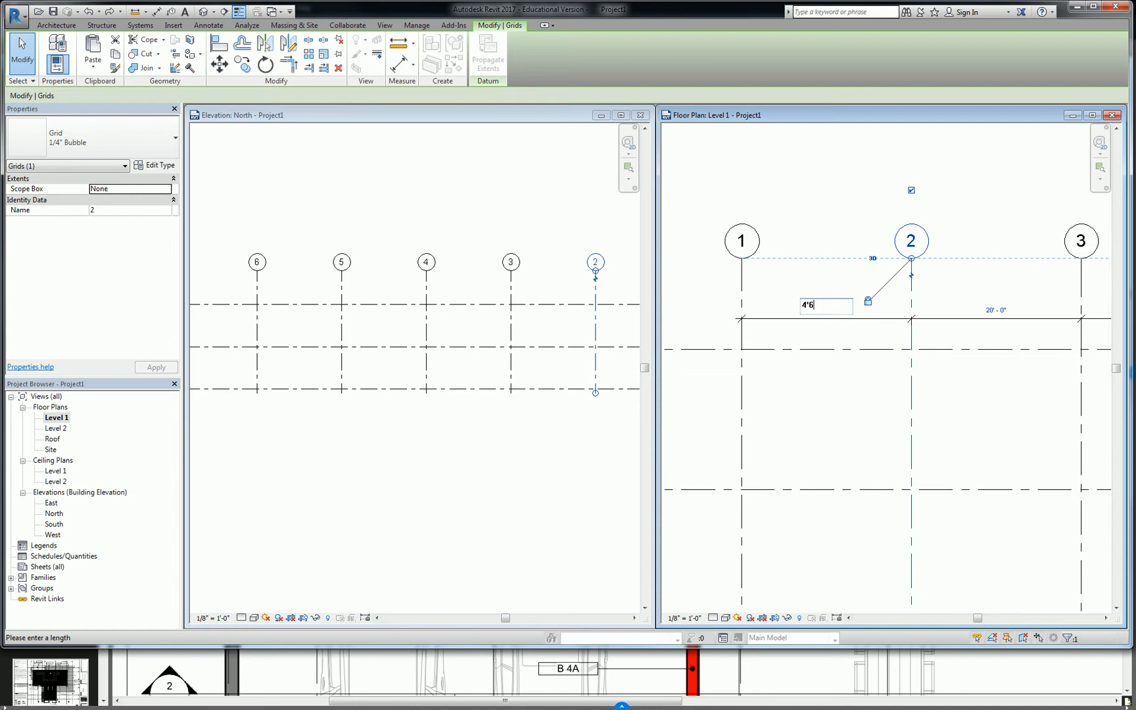
key(Return)
click(917, 214)
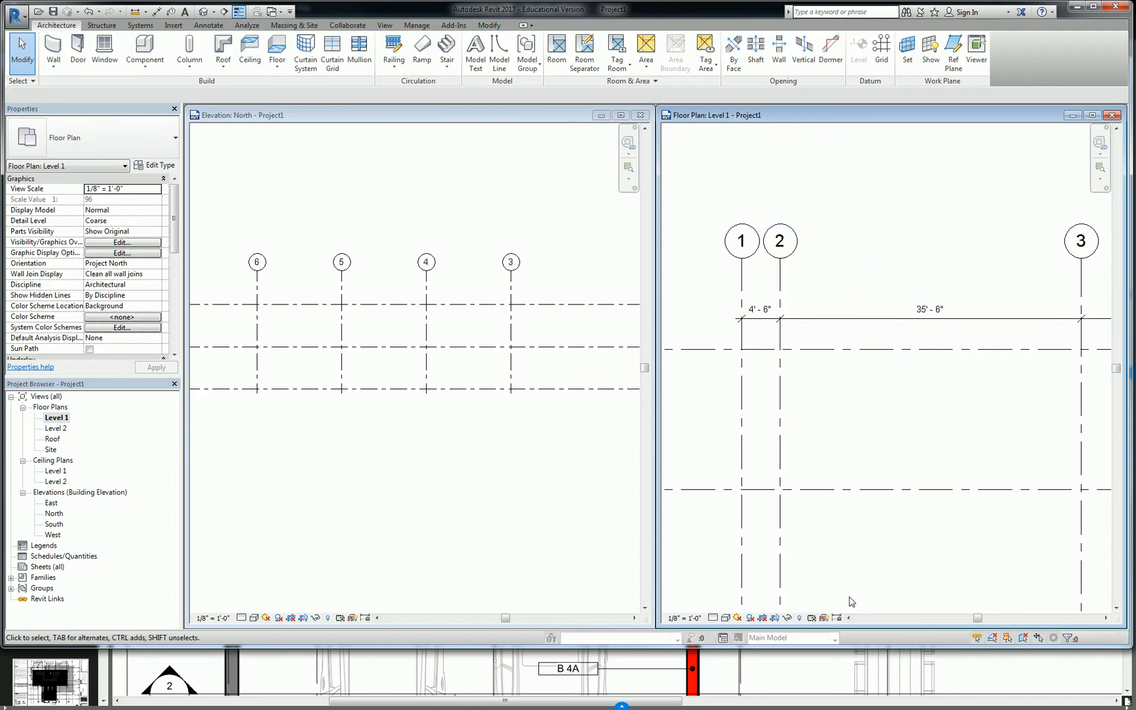
Check the B–C spacing on the Revu reference plan and set Revit's distance between grid lines 2 and 3 to 21'-6".
click(684, 665)
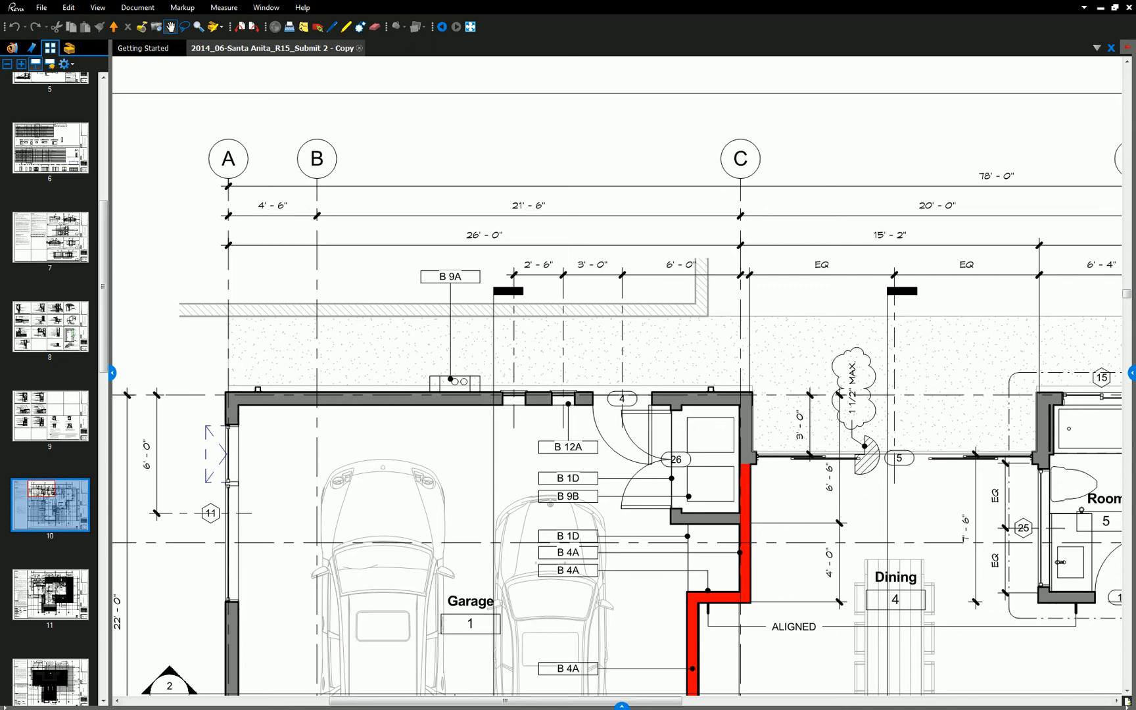
key(alt+Tab)
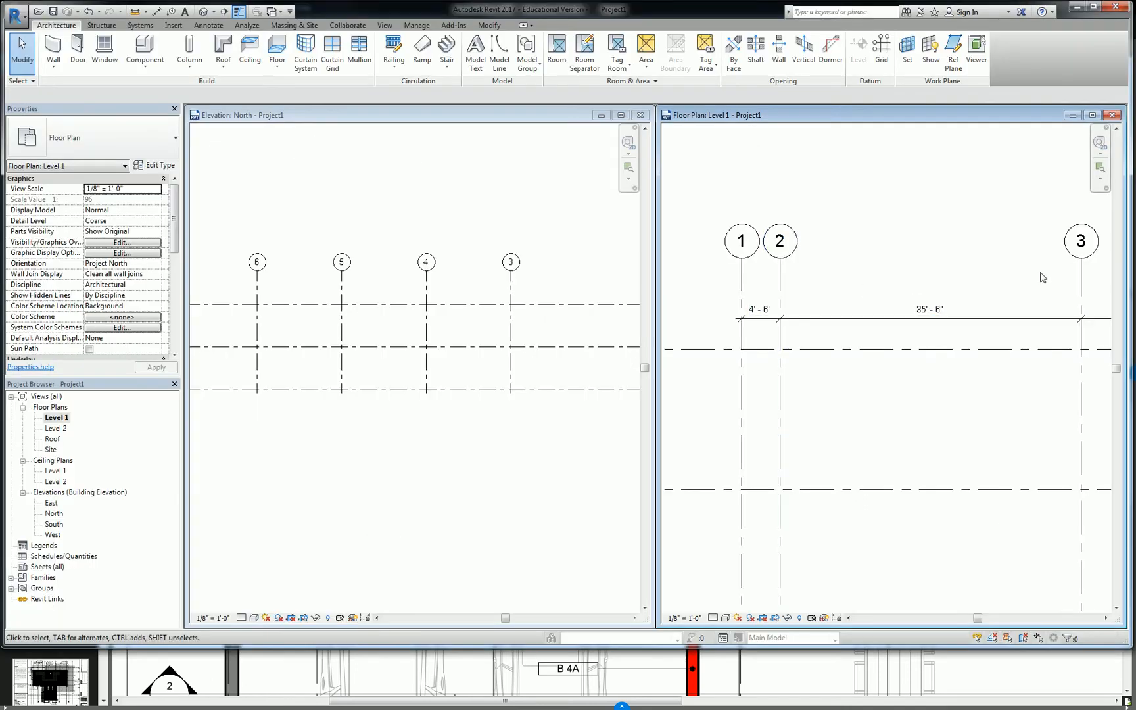
click(1084, 275)
click(920, 307)
text(21'6)
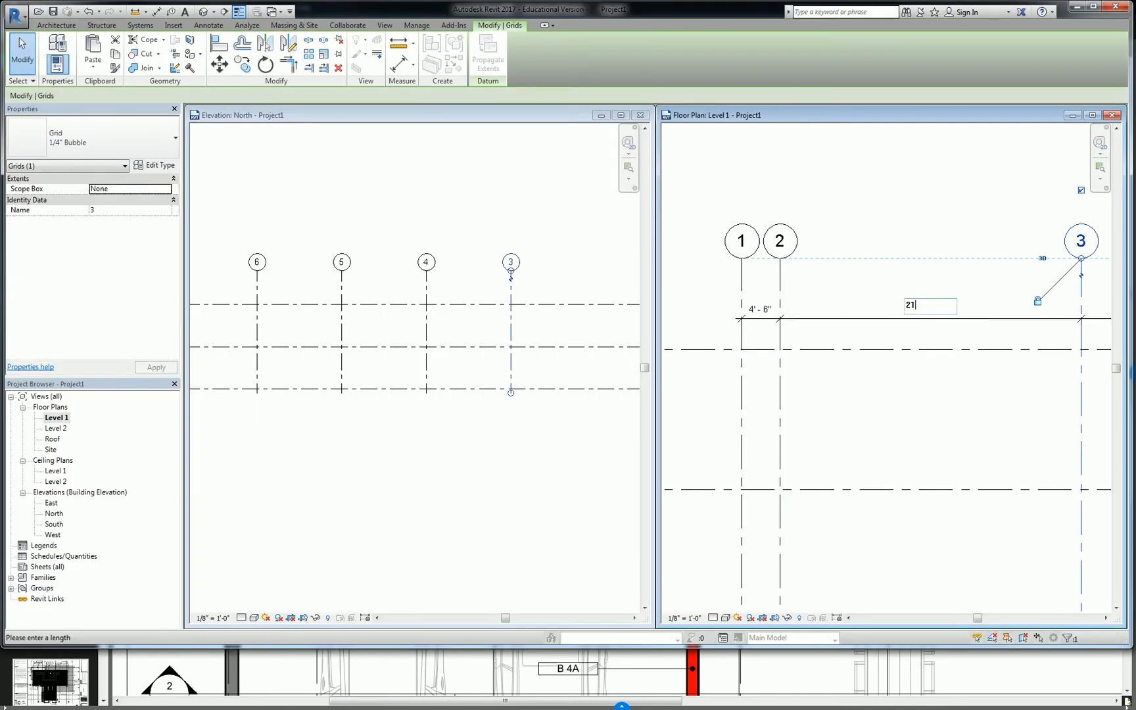
key(Return)
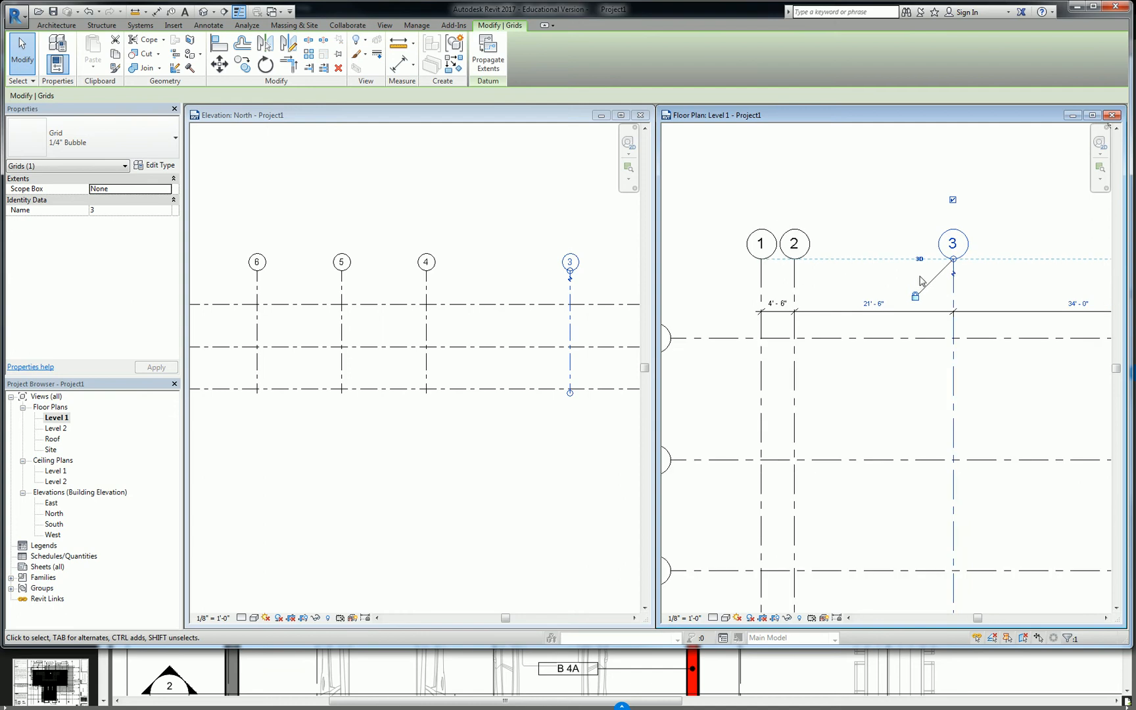
click(824, 214)
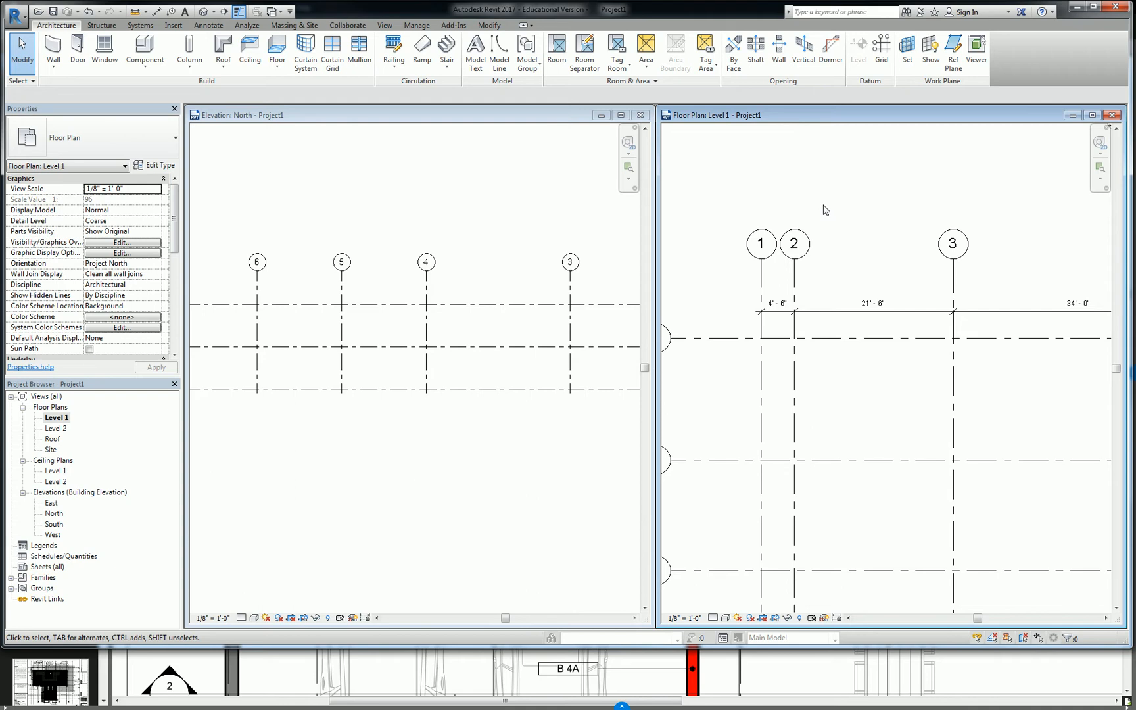
Check the C–D spacing on the Revu reference plan and set Revit's distance between grid lines 3 and 4 to 20'.
scroll(900, 190, down, 1)
mouse_move(936, 183)
middle_down()
mouse_move(761, 337)
mouse_move(753, 464)
middle_up()
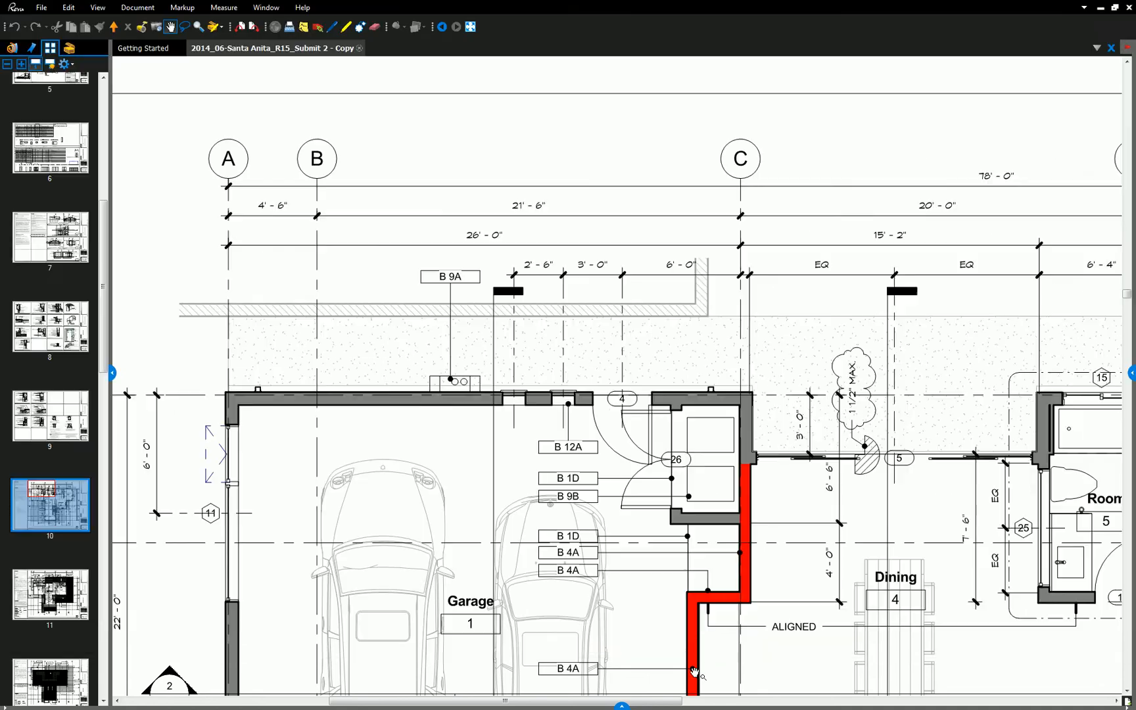
scroll(649, 306, down, 2)
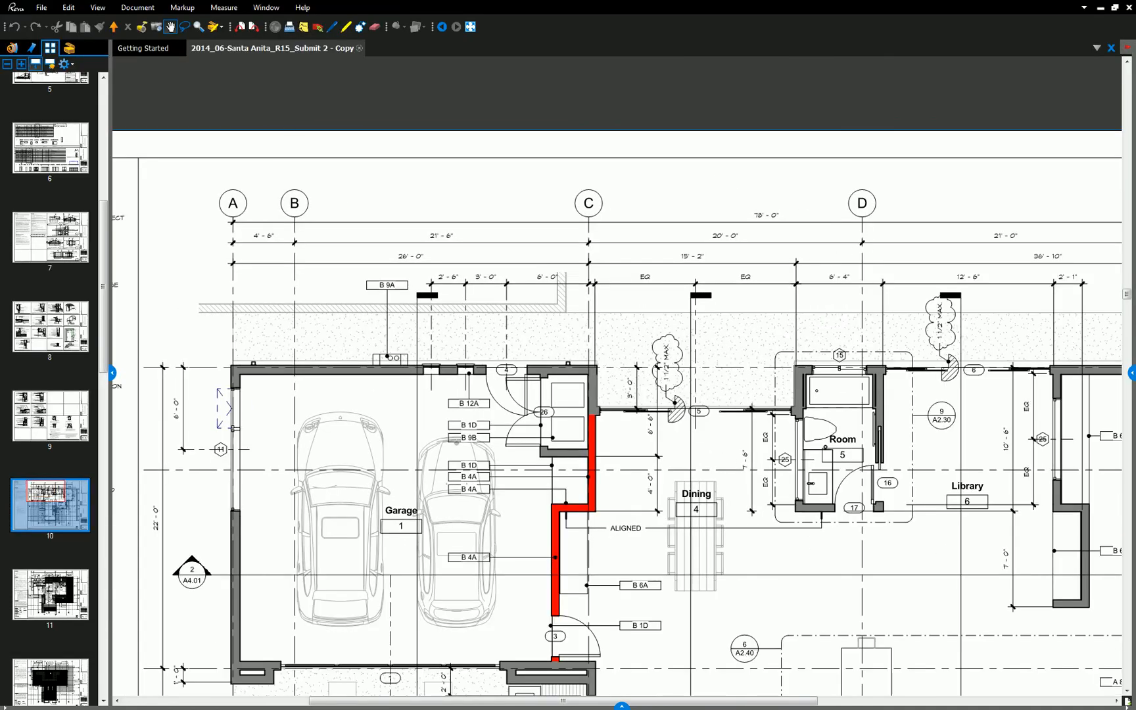
key(alt+Tab)
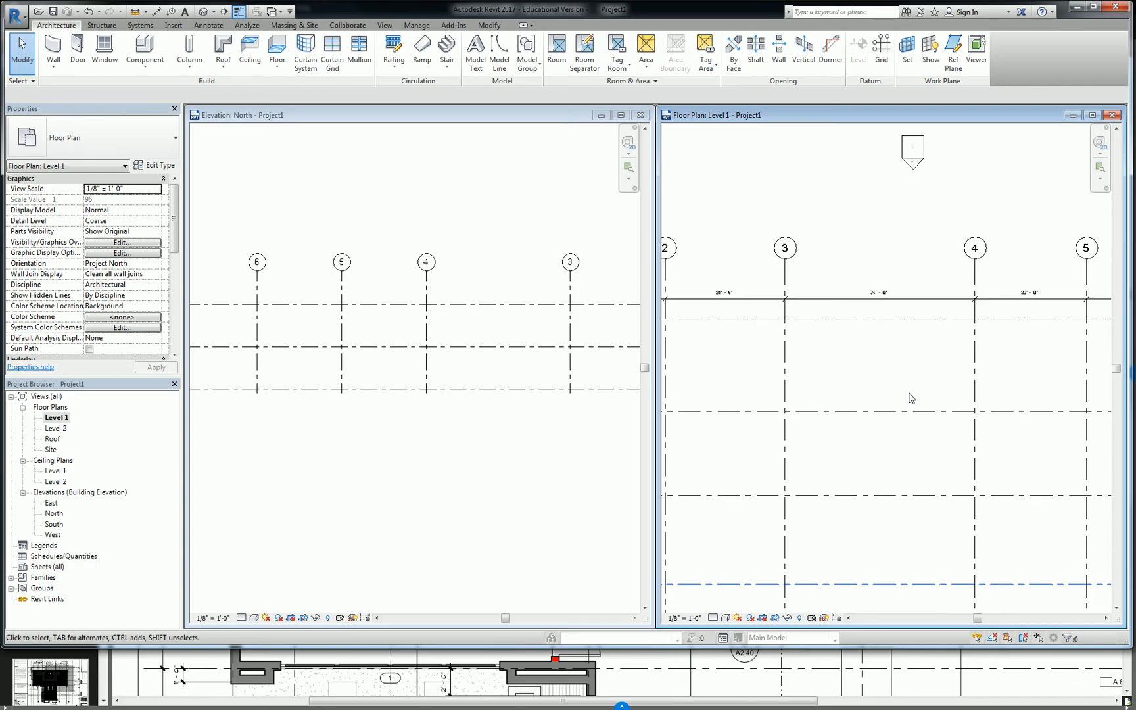
click(976, 284)
click(878, 289)
text(20')
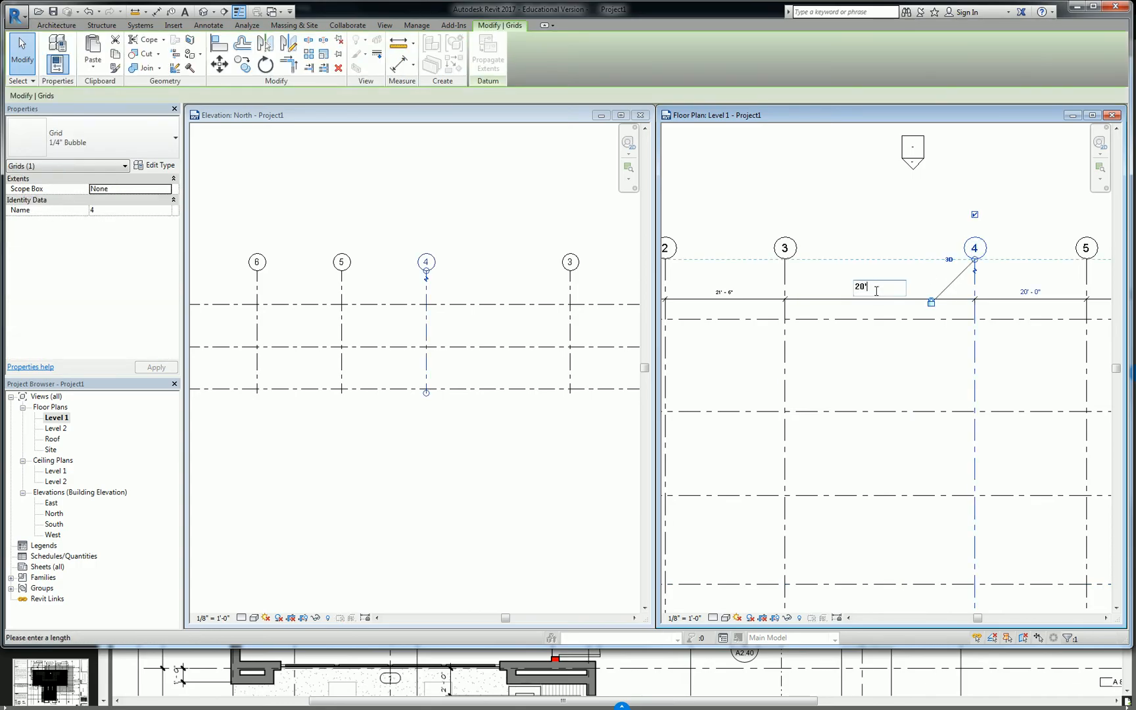
key(Return)
key(Escape)
Place an aligned dimension string across horizontal grid lines E, D, C, B and A, between the bubbles and grid line 1.
key(z)
key(f)
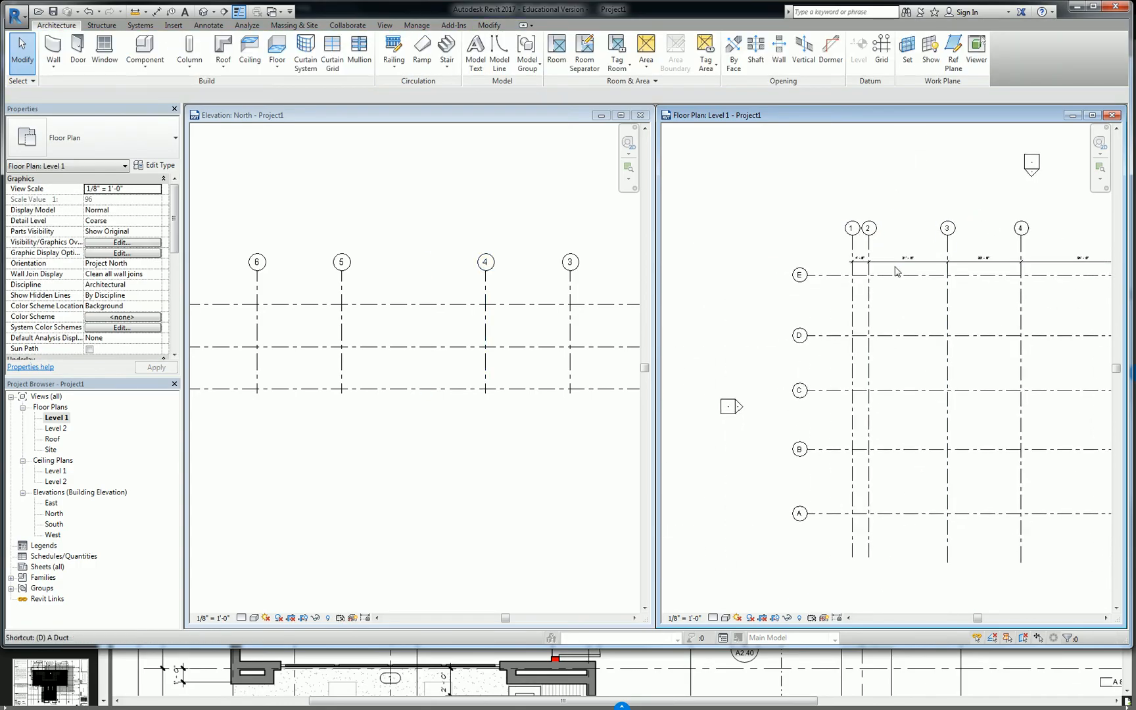
key(d)
key(i)
click(829, 275)
click(812, 335)
click(827, 390)
click(831, 449)
click(833, 516)
click(824, 540)
key(Escape)
key(Escape)
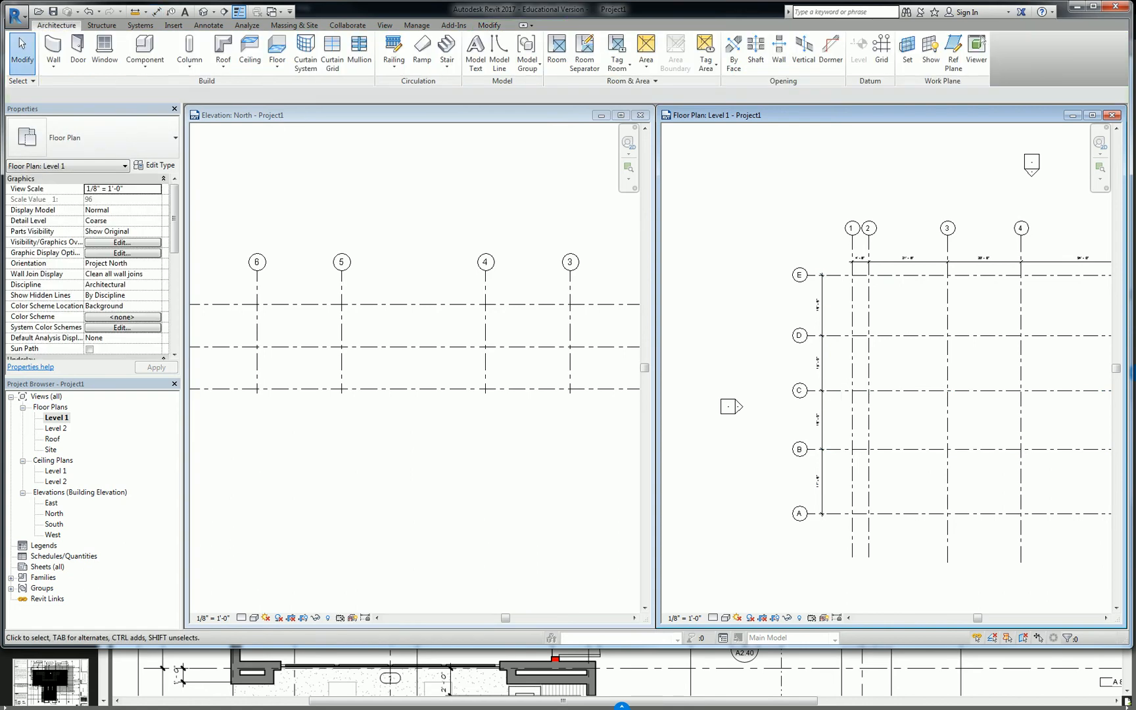
Check the spacing of lines 1 and 2 on the Revu reference plan and move Revit grid line D to 7'-6" from E.
key(alt+Tab)
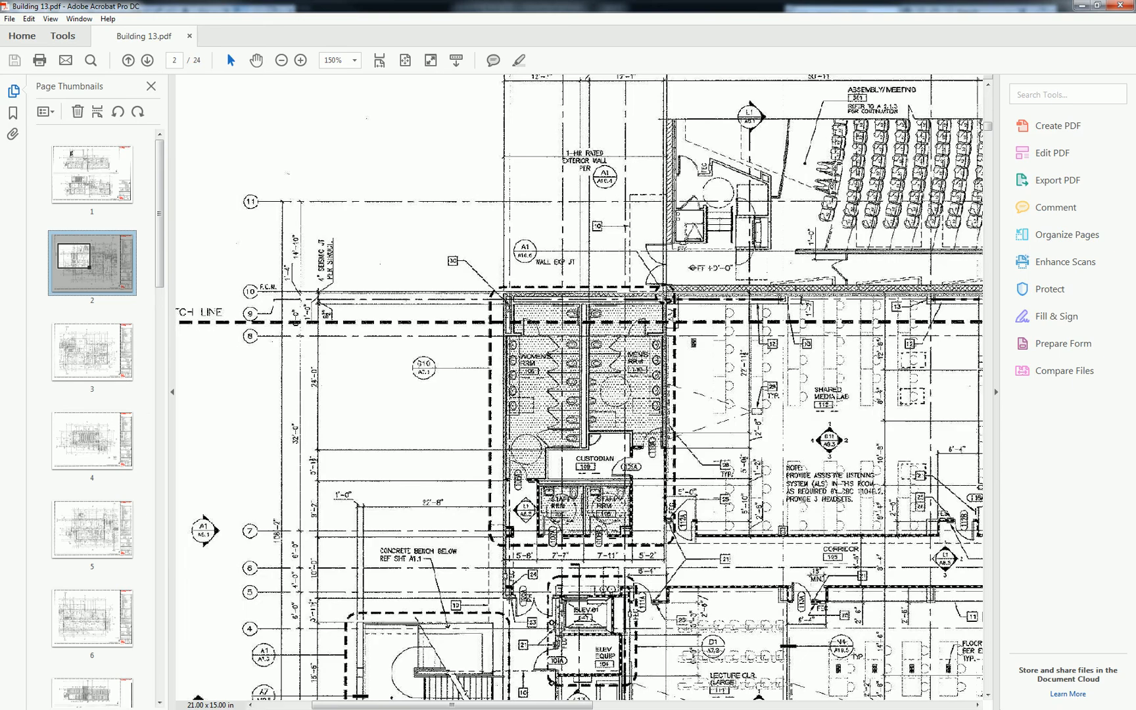
key(alt+Tab)
drag(400, 448, 569, 337)
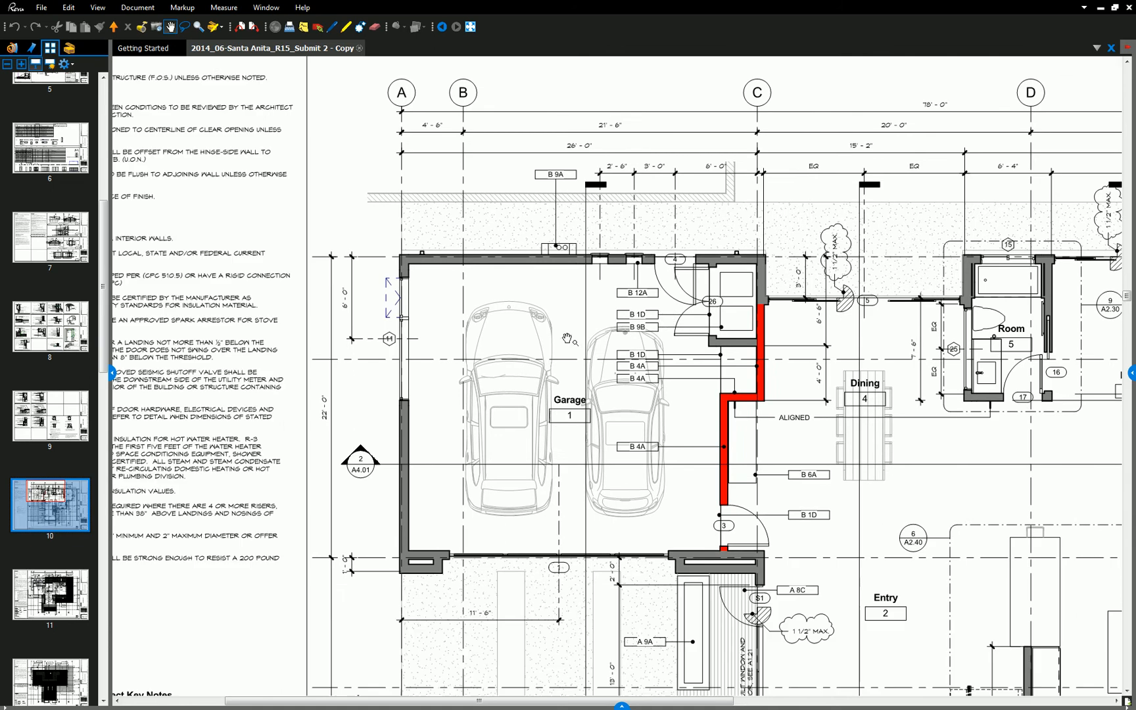
drag(557, 409, 549, 367)
scroll(697, 304, down, 5)
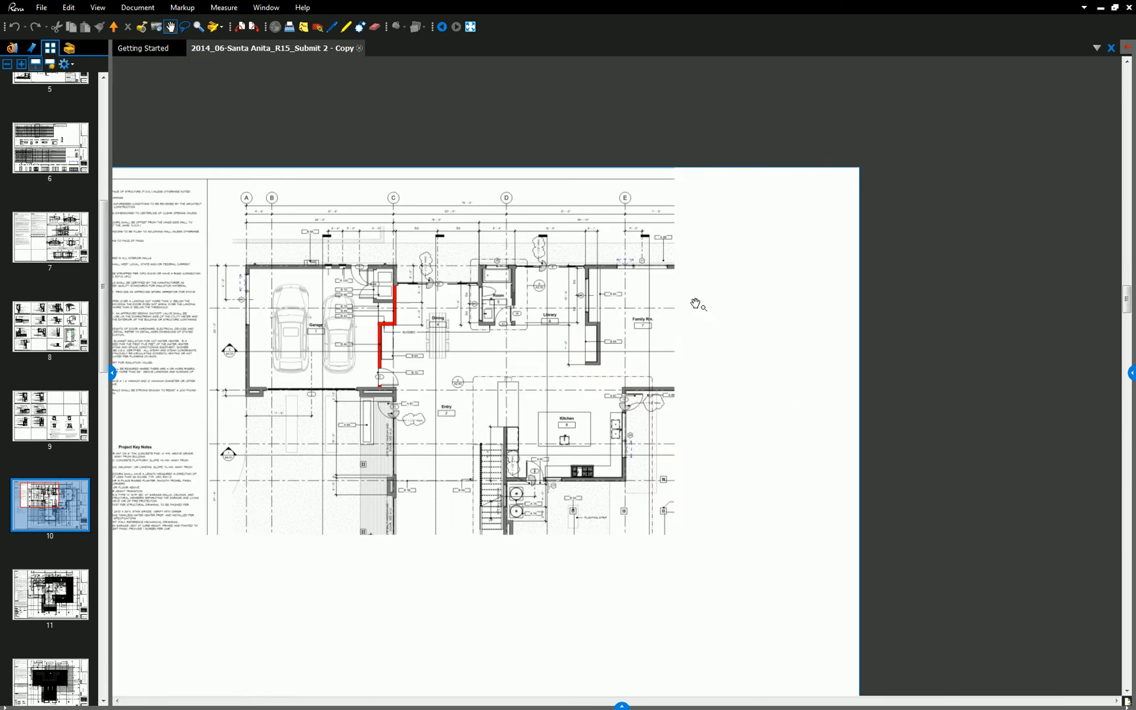
scroll(761, 283, up, 4)
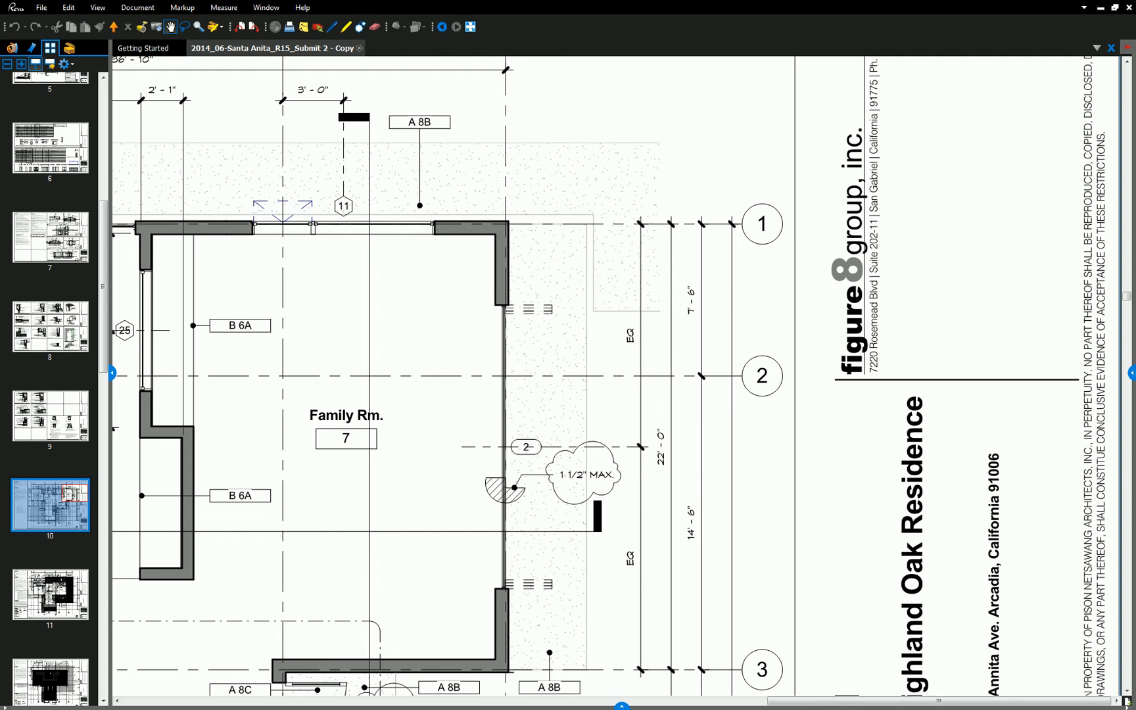
key(alt+Tab)
click(837, 334)
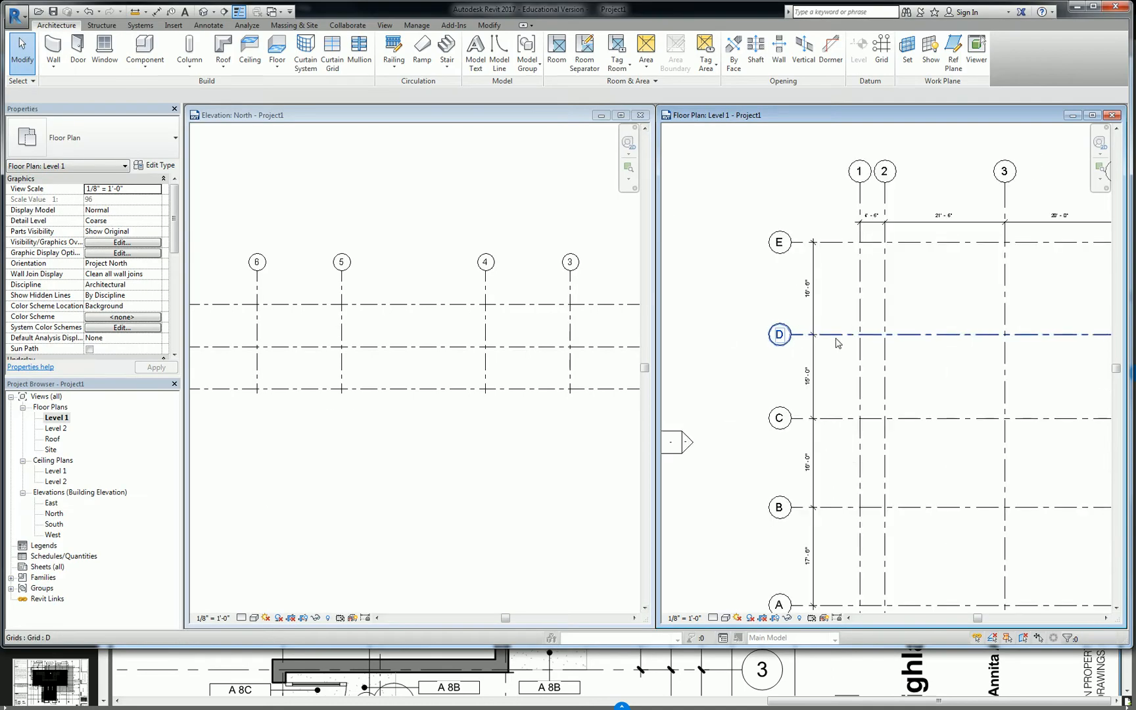
click(806, 287)
text(7 6)
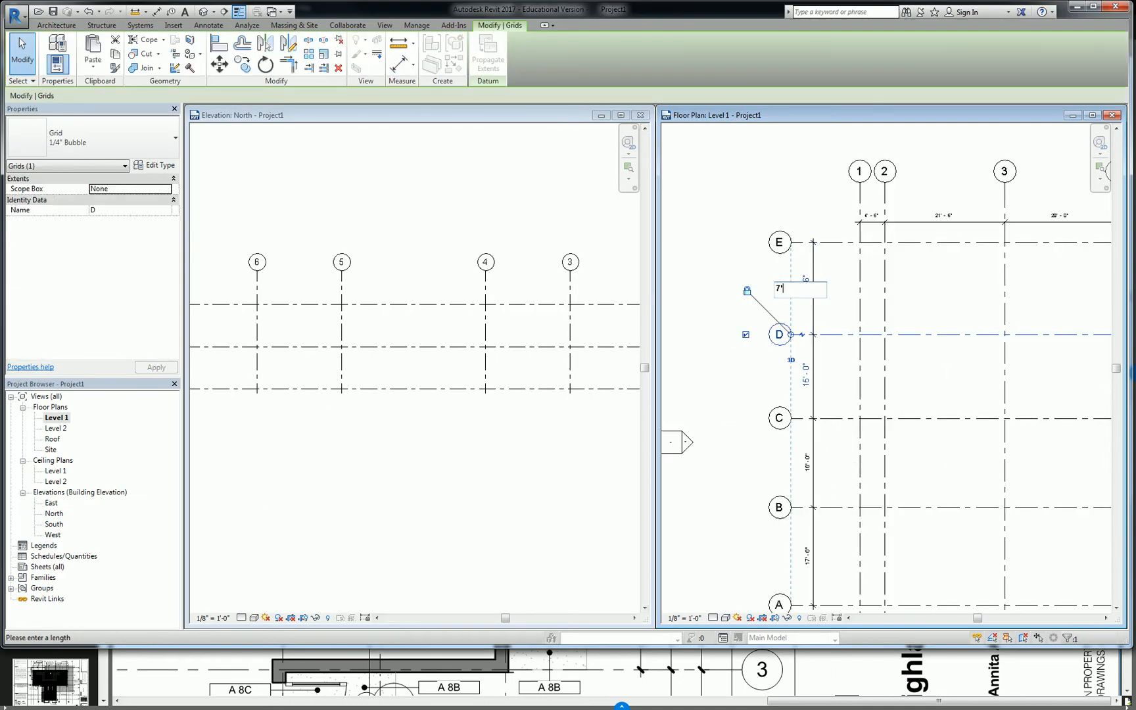
key(Return)
click(847, 347)
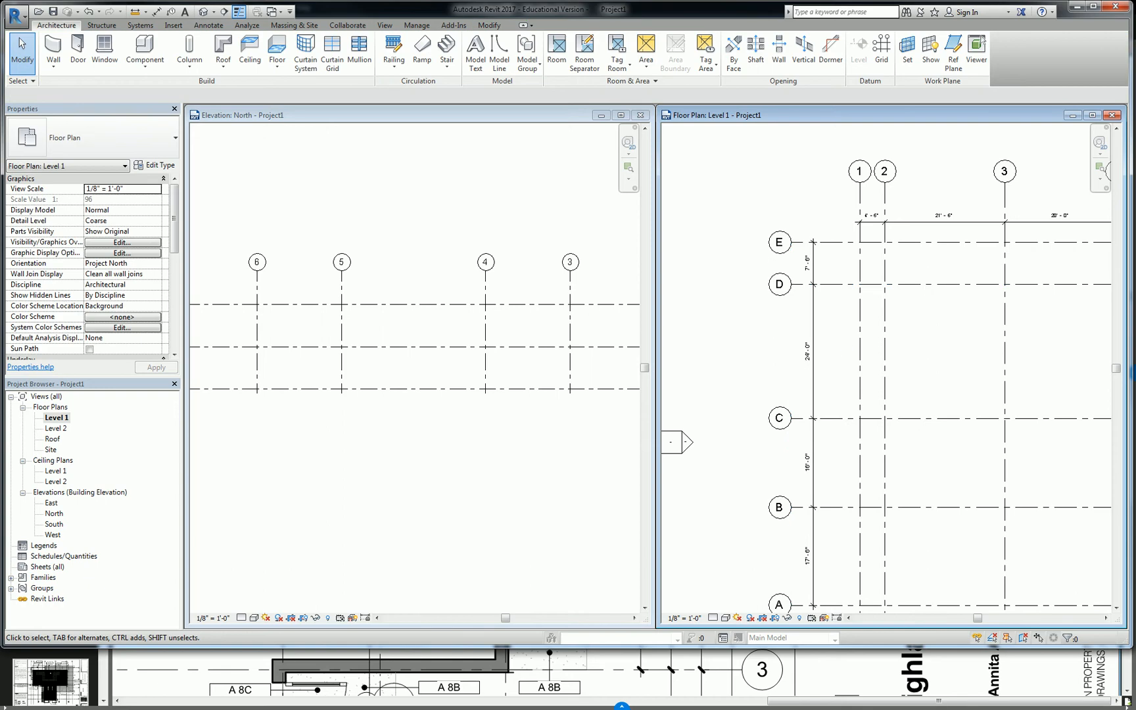
Check the next horizontal grid spacings on the Revu reference plan and set Revit's distance between grid lines D and C to 14'-6".
key(alt+Tab)
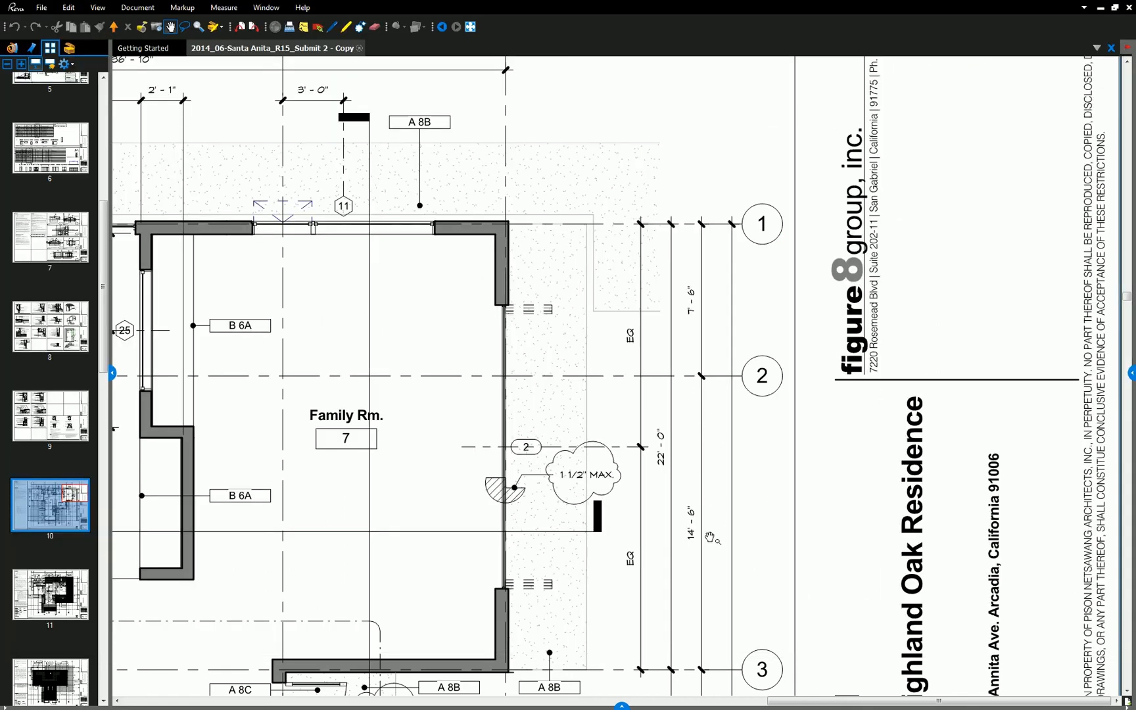
drag(709, 535, 724, 355)
drag(751, 589, 766, 508)
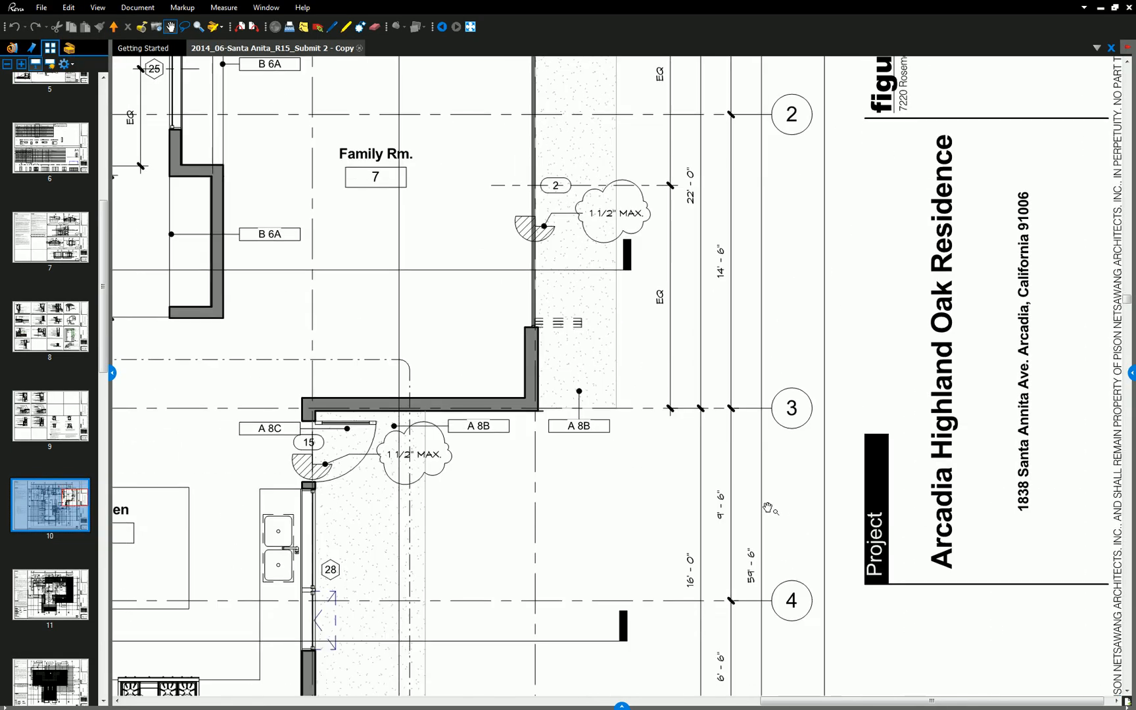
key(alt+Tab)
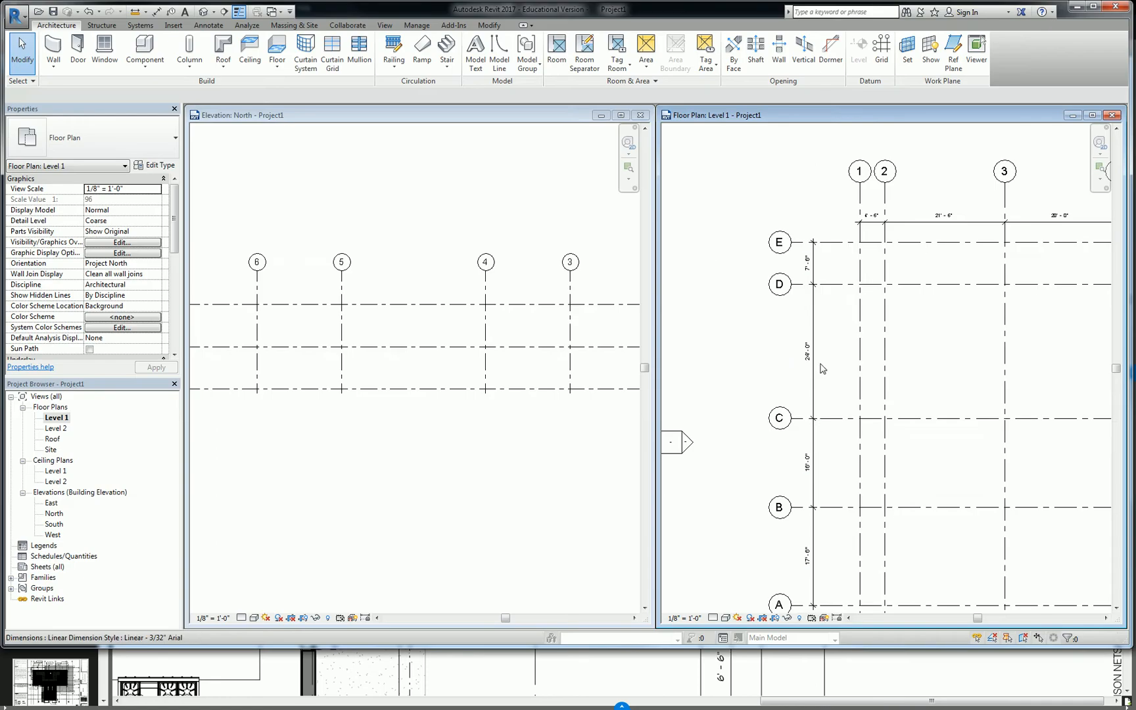
click(823, 419)
click(806, 350)
text(14'6)
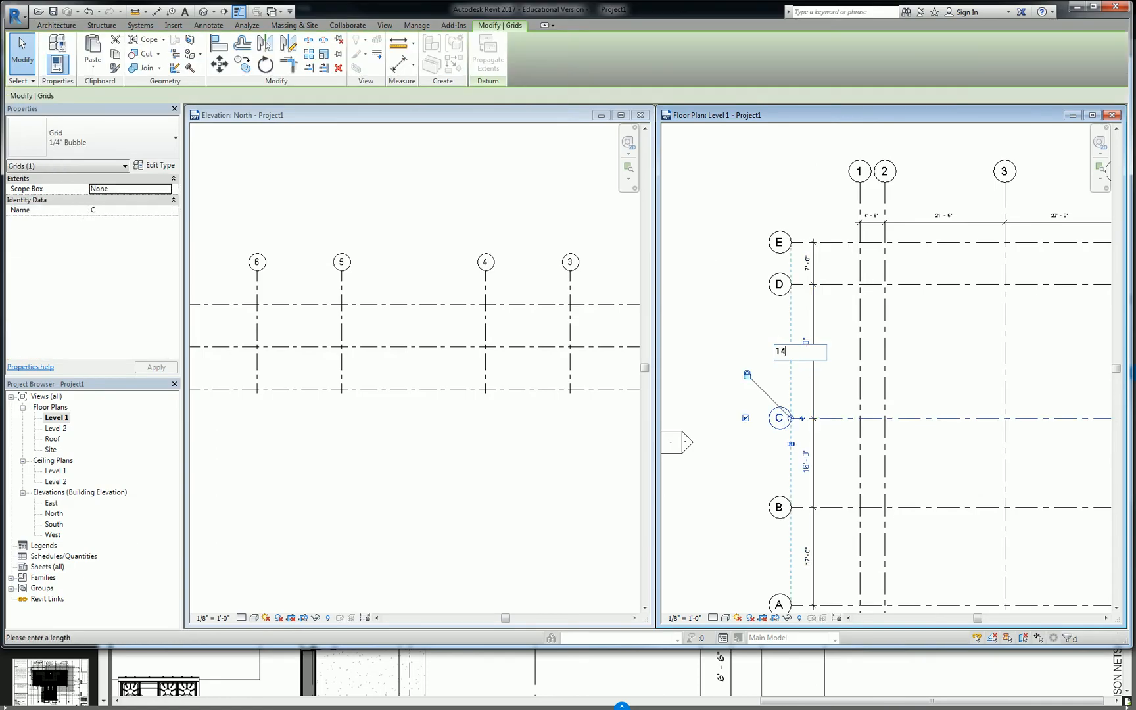
key(Return)
Set the distance between grid lines C and B to 9'-6".
click(779, 506)
click(806, 436)
text(9'6)
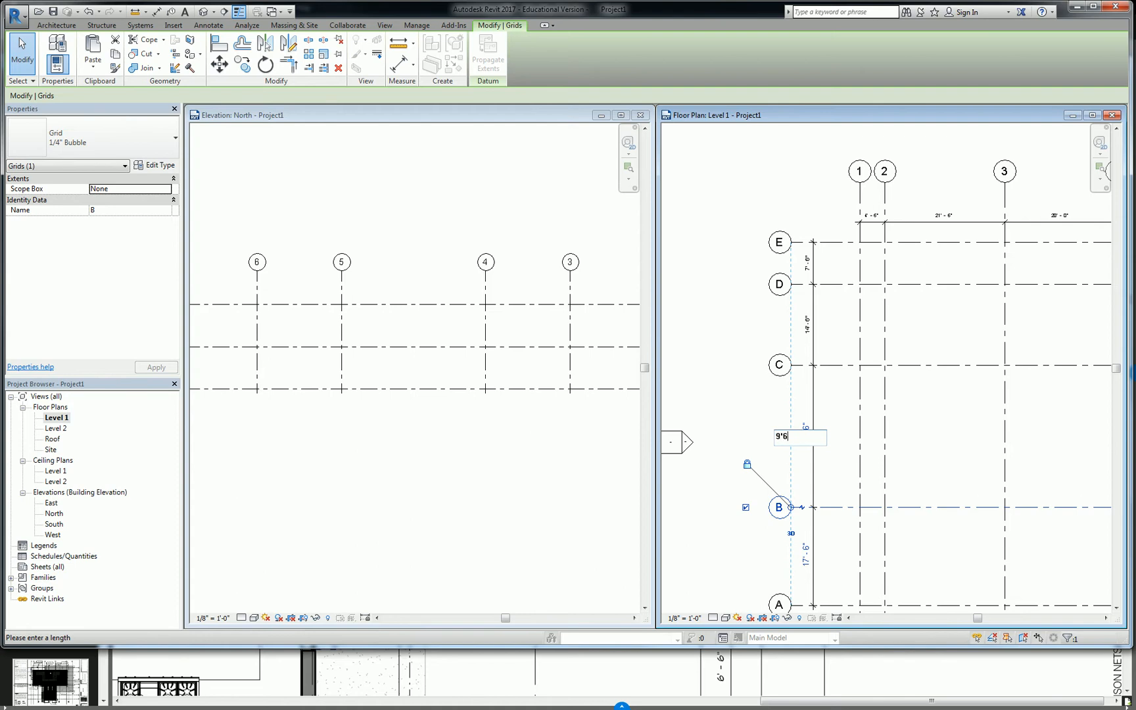
key(Return)
key(Escape)
Review the spacing of the vertical and horizontal grid lines in the Level 1 floor plan.
middle_drag(914, 380, 777, 387)
middle_drag(846, 375, 865, 375)
scroll(808, 351, up, 2)
middle_drag(808, 351, 861, 363)
scroll(849, 319, up, 1)
scroll(849, 318, down, 1)
middle_drag(946, 326, 900, 340)
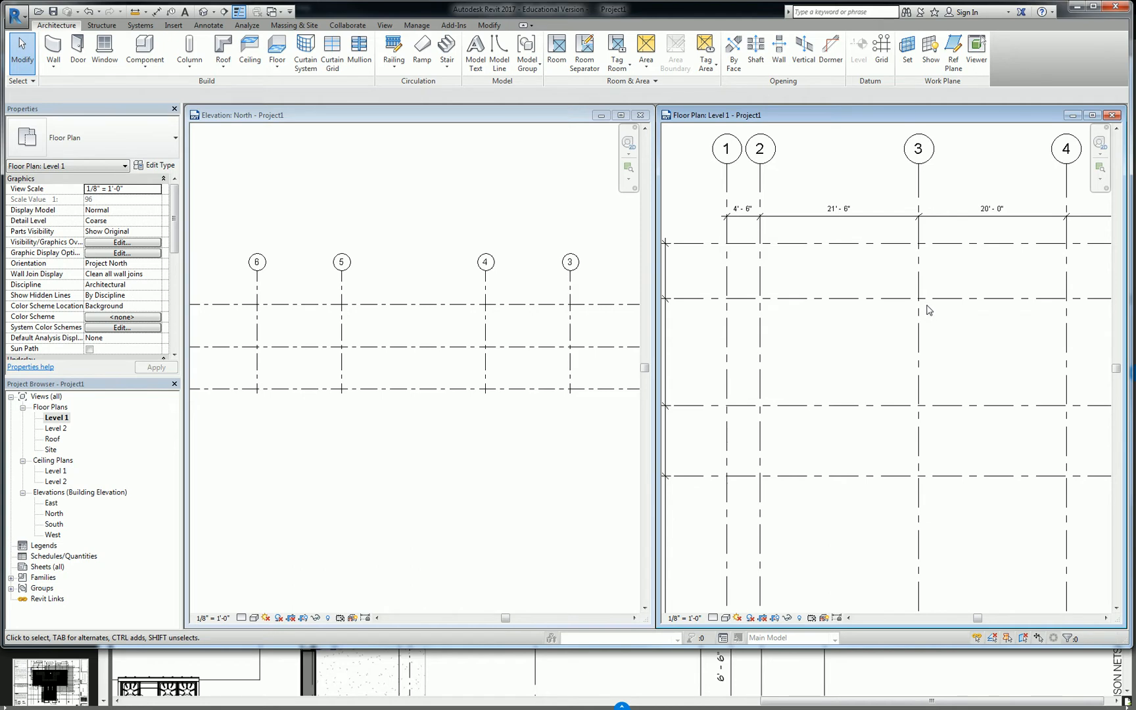
scroll(888, 309, down, 4)
scroll(799, 289, up, 3)
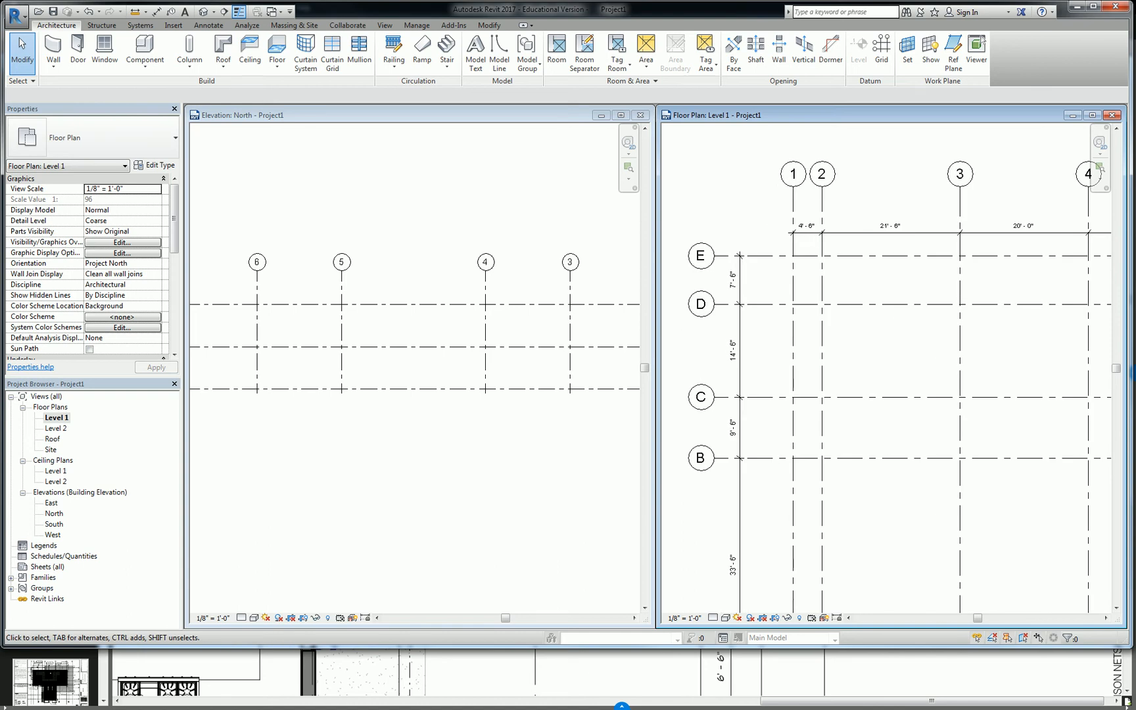
Examine the numbered and lettered grid lines and their dimension strings on page 2 of Building 13.pdf in Acrobat.
click(981, 682)
scroll(752, 456, down, 3)
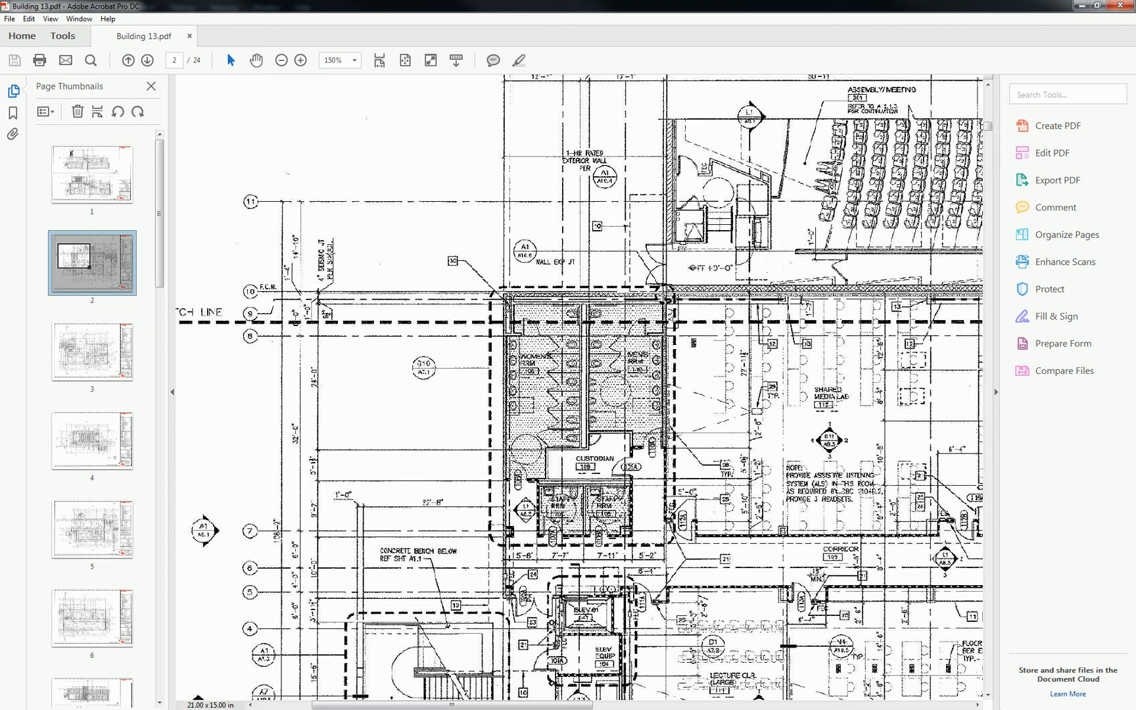
middle_drag(537, 393, 697, 384)
scroll(695, 383, down, 5)
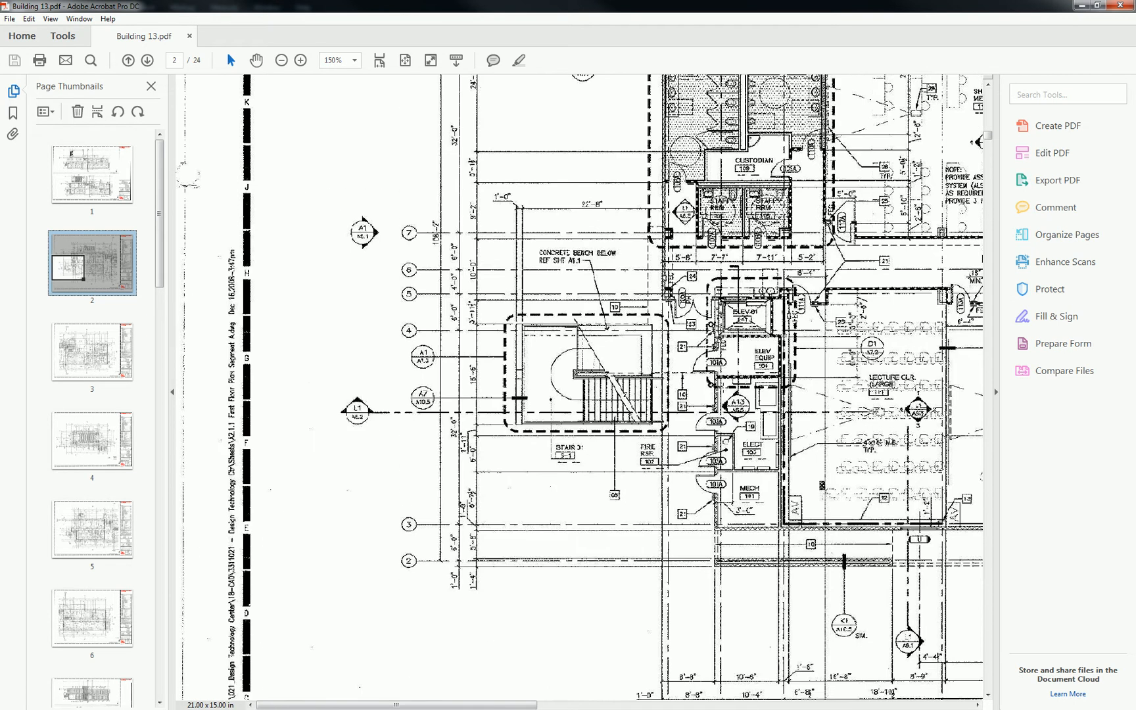
scroll(743, 633, up, 1)
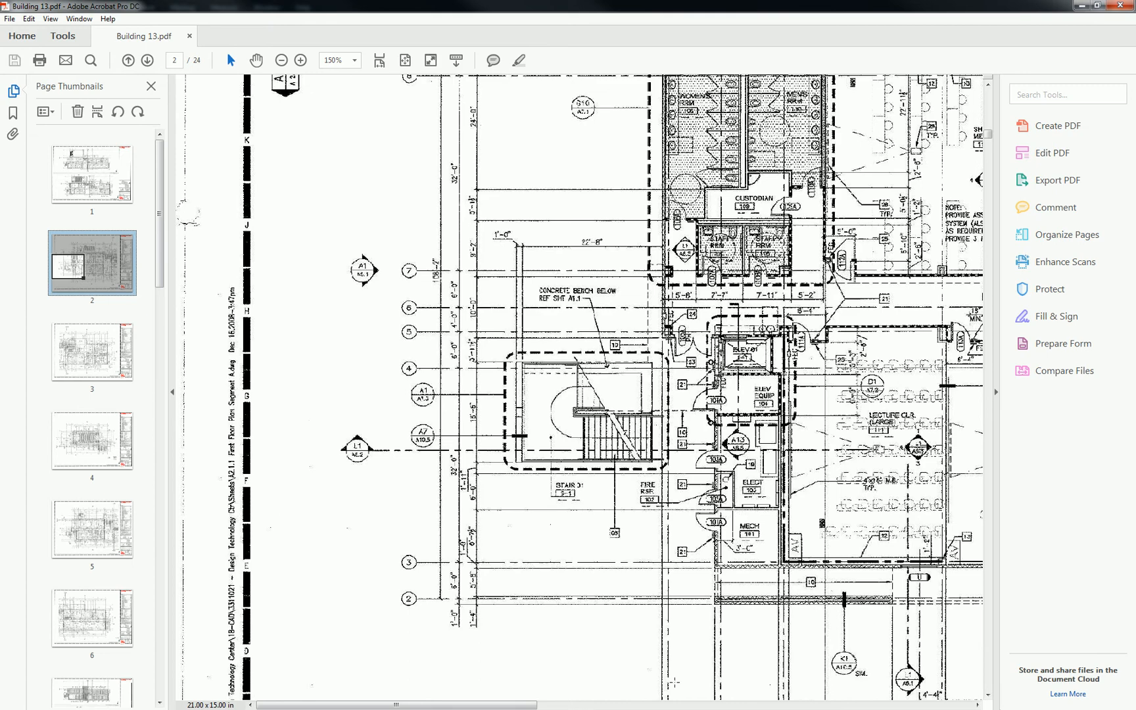
drag(515, 705, 614, 684)
scroll(441, 182, up, 4)
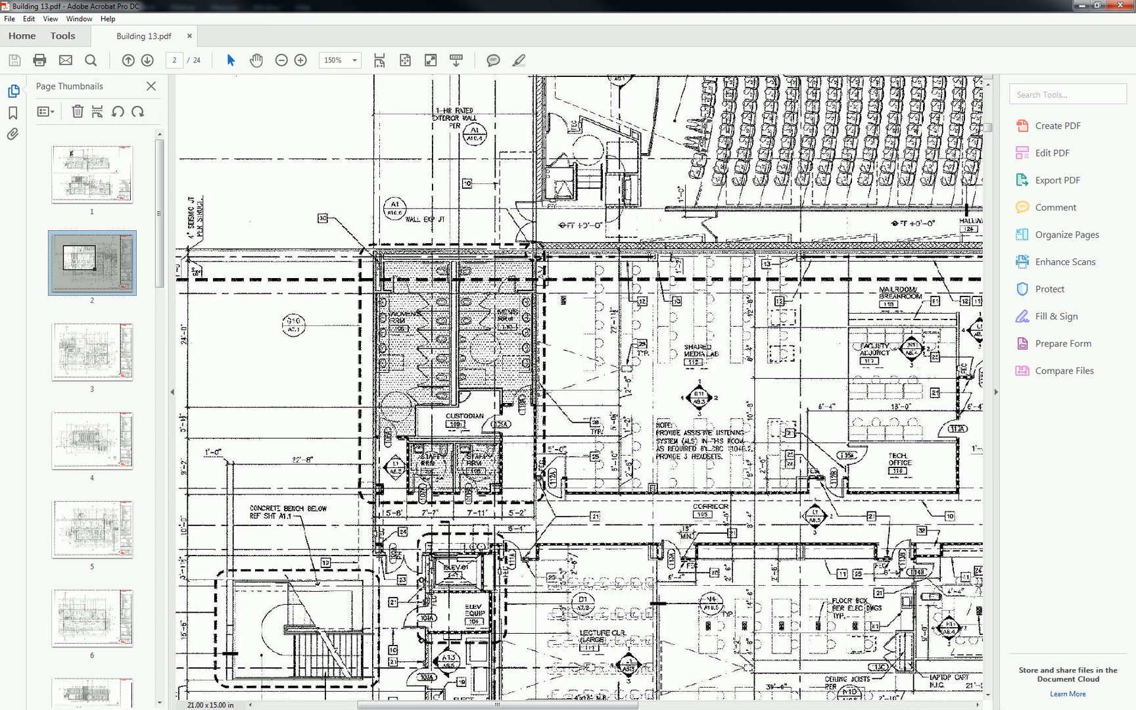
scroll(475, 346, up, 3)
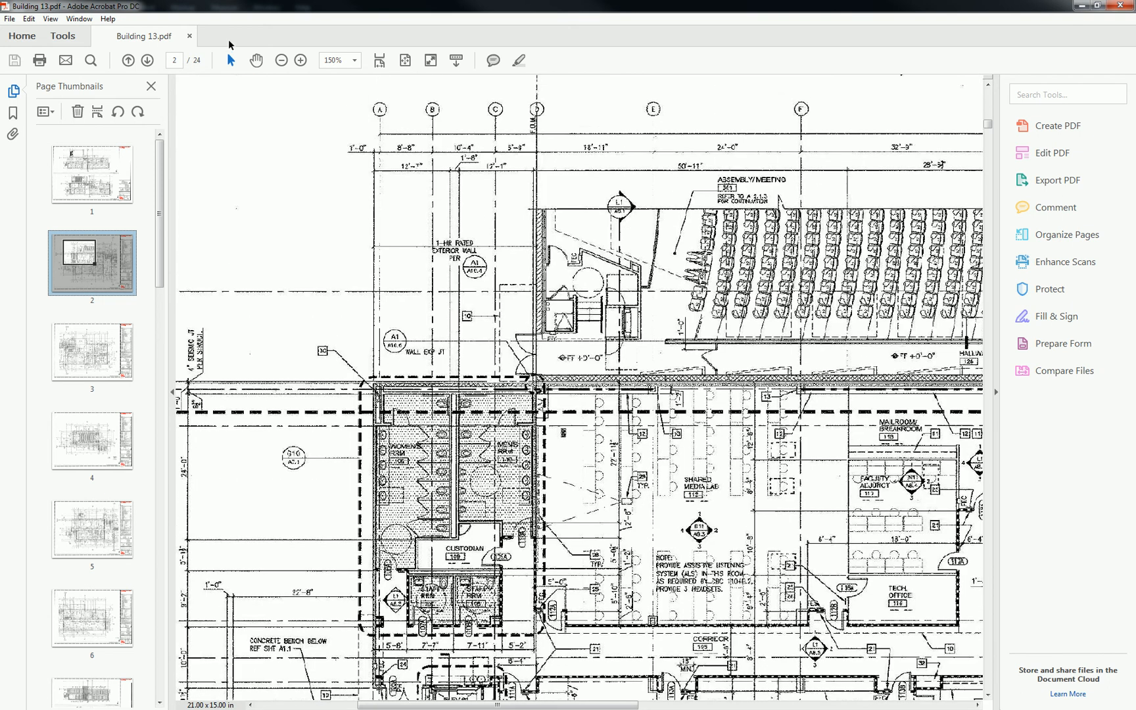
click(300, 60)
click(300, 60)
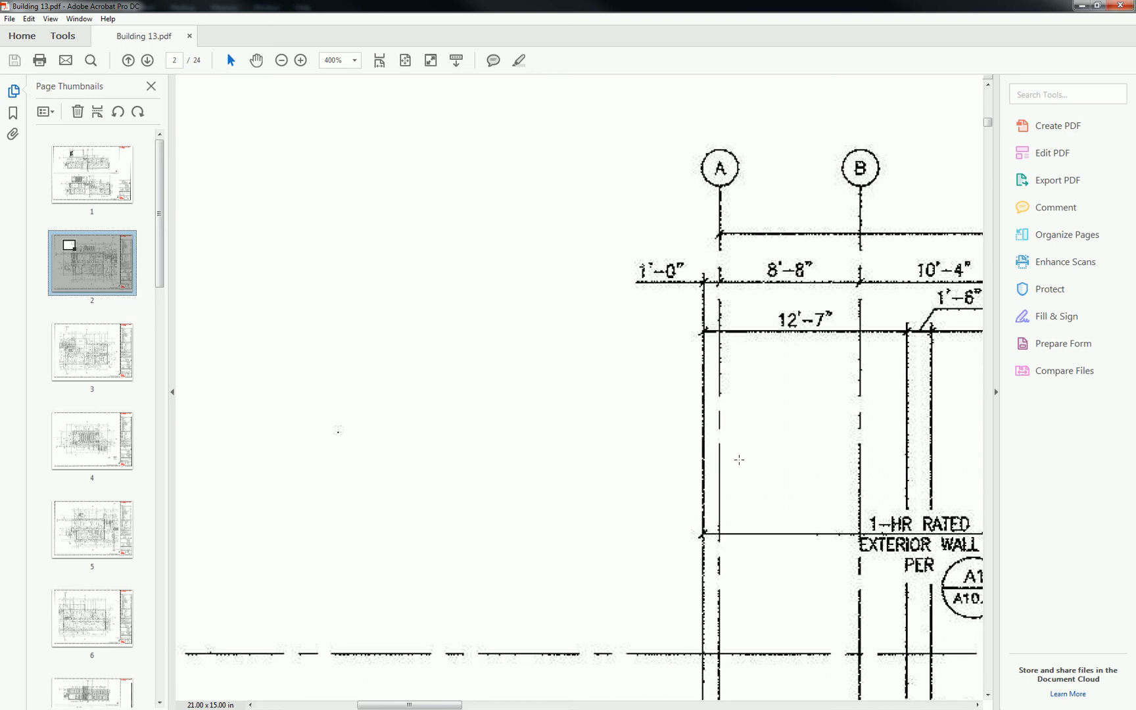
click(281, 60)
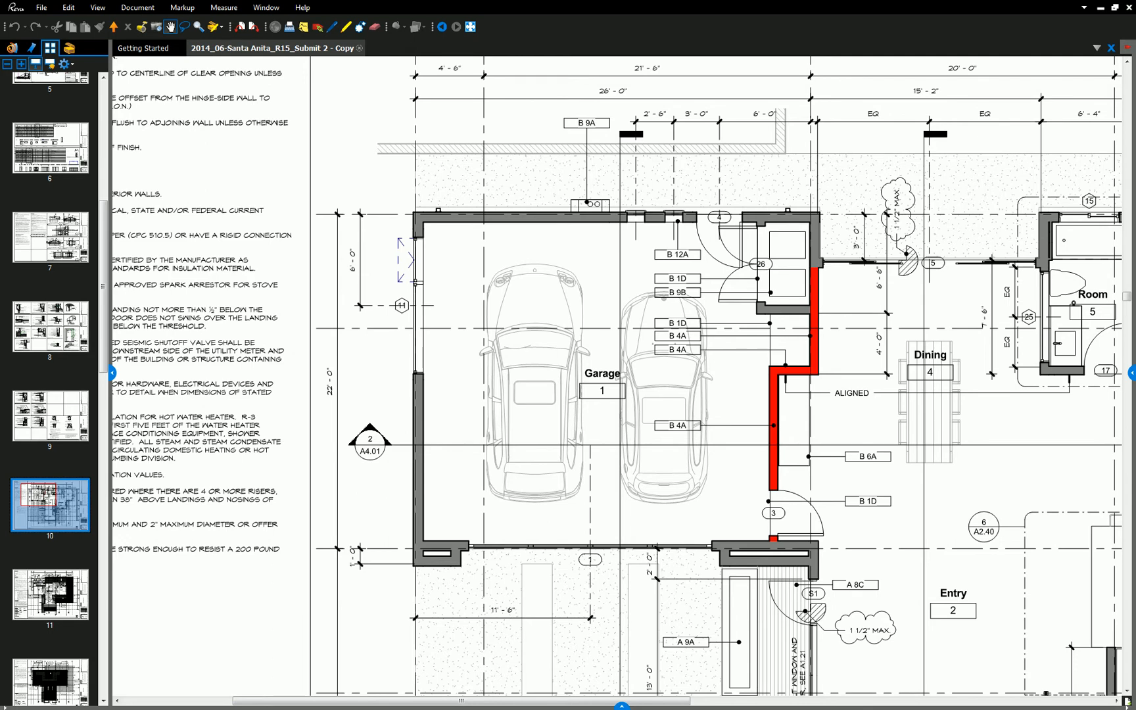
Examine how the garage walls relate to the grid lines on the house floor plan in Revu, including the corner at grid A.
scroll(656, 224, down, 4)
scroll(656, 224, up, 2)
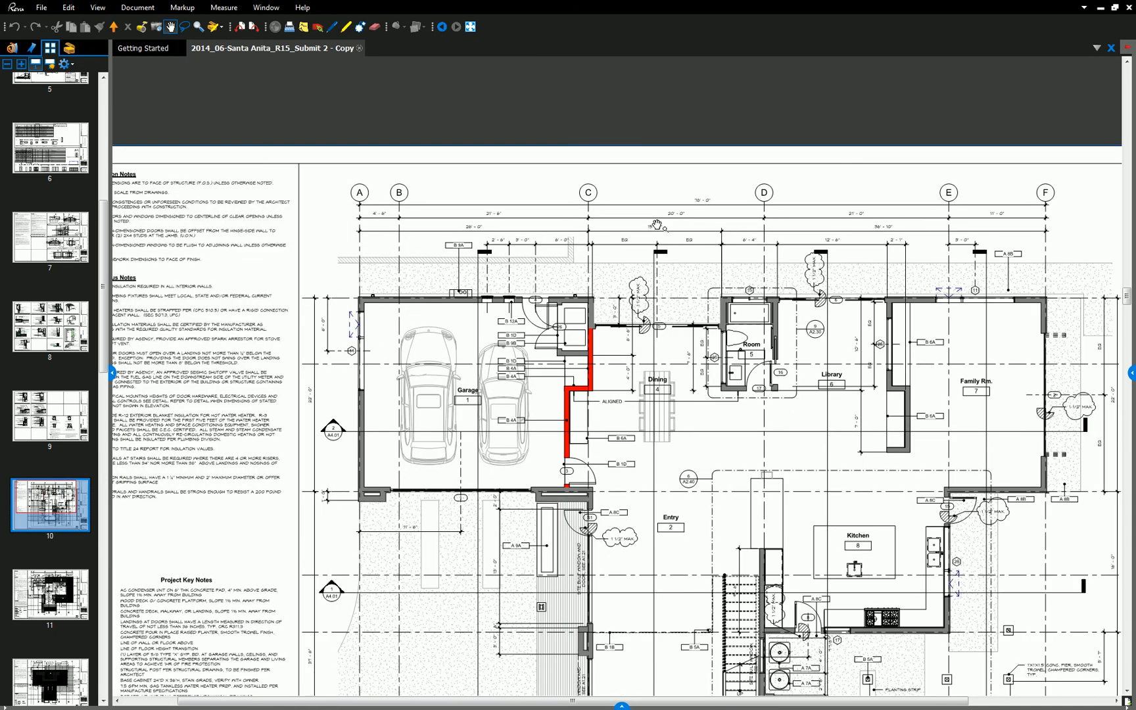
scroll(417, 394, up, 4)
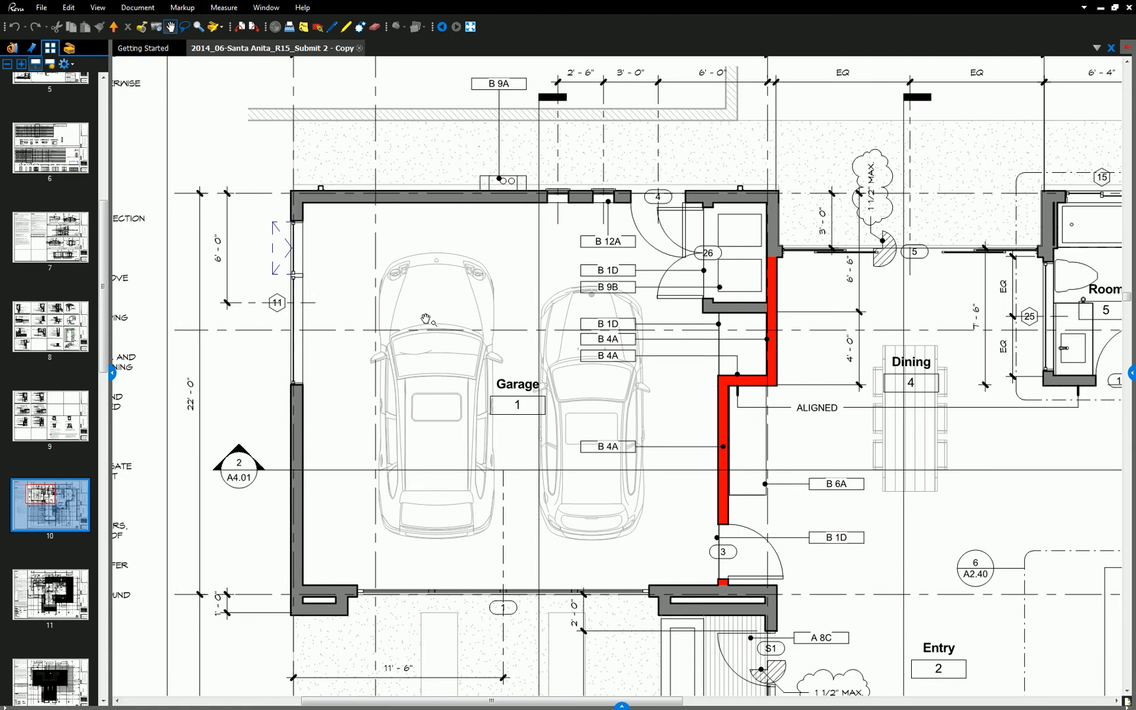
scroll(283, 187, up, 8)
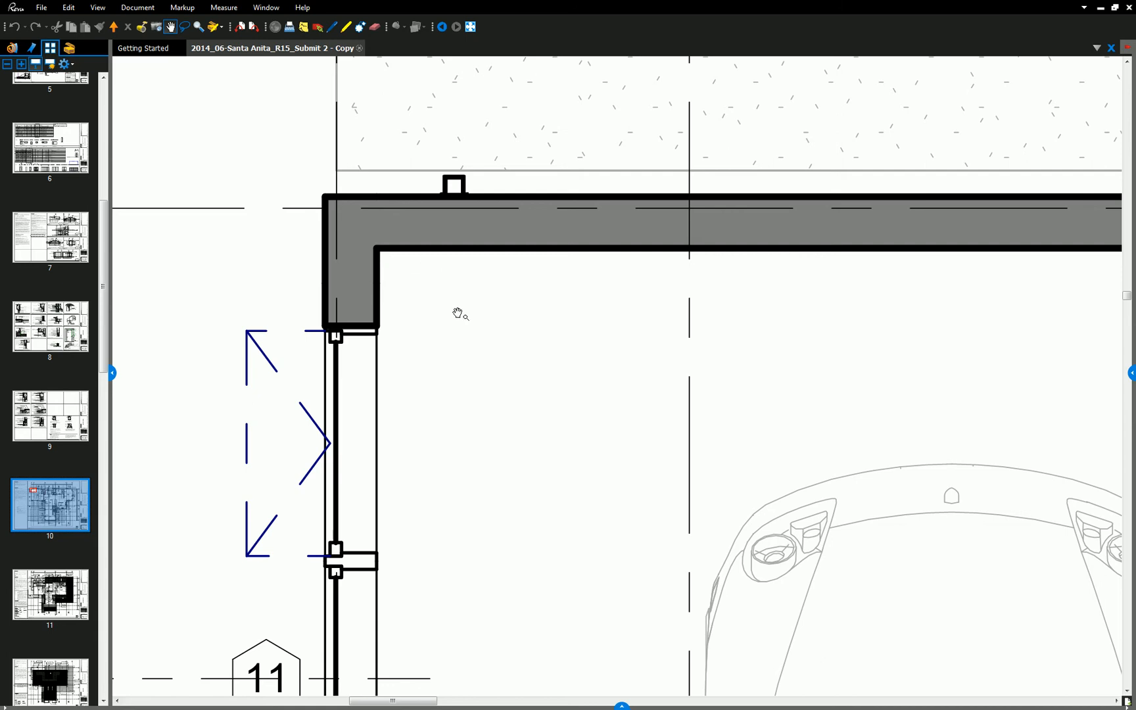
scroll(468, 284, down, 5)
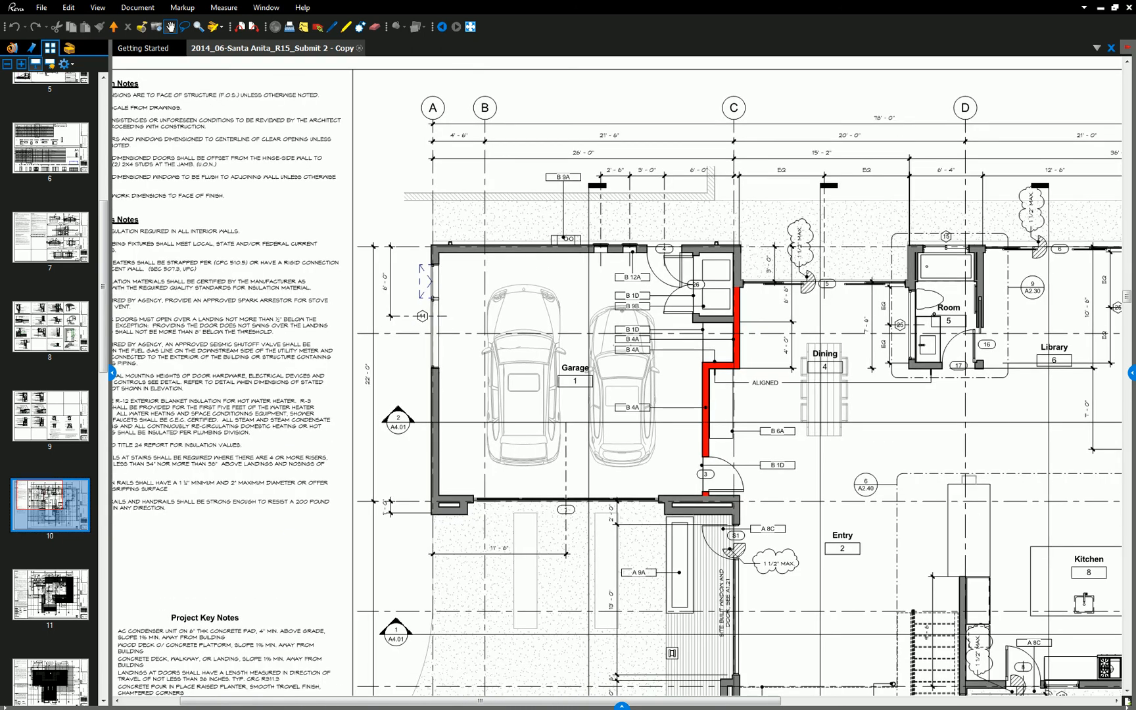
Switch to Revit, dock its window on one half of the screen, widen it and maximize the Level 1 floor plan view.
key(alt+Tab)
middle_drag(824, 319, 802, 322)
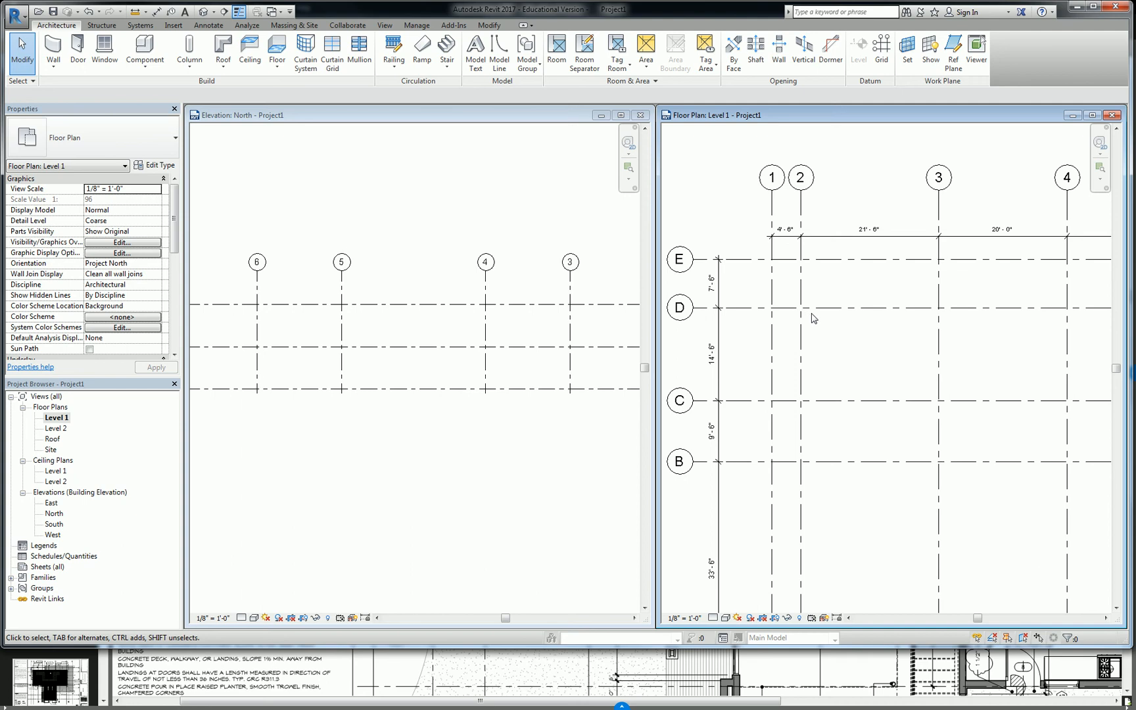
drag(743, 9, 1, 54)
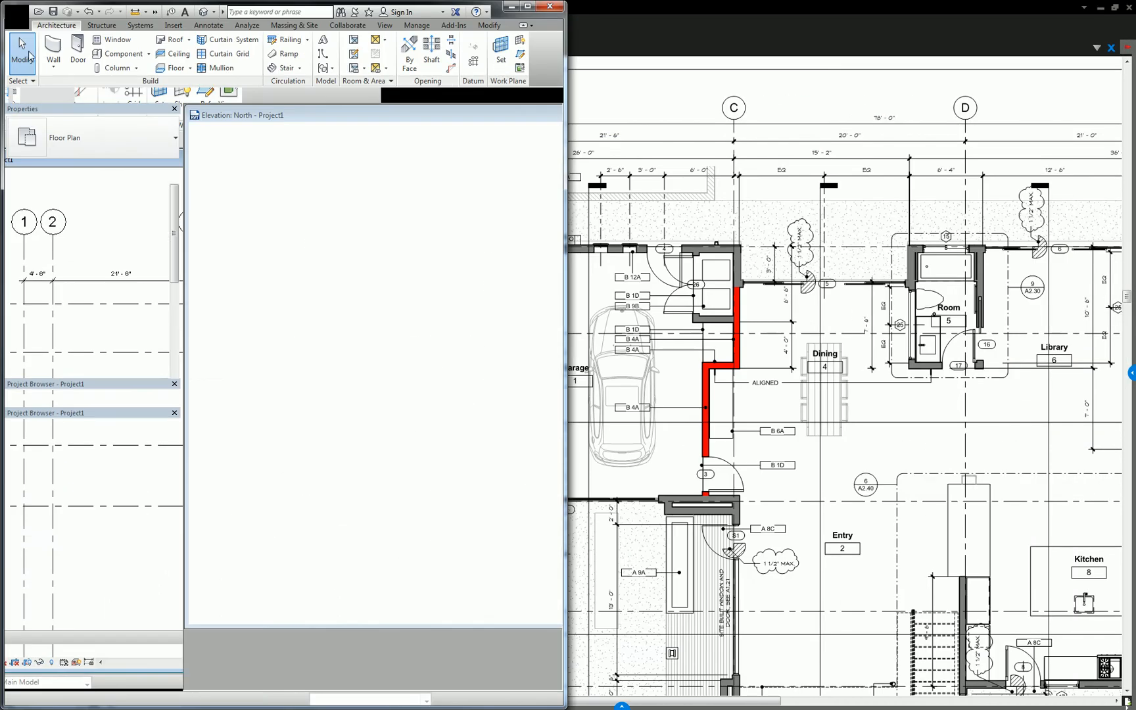
click(473, 296)
drag(563, 137, 186, 158)
click(602, 117)
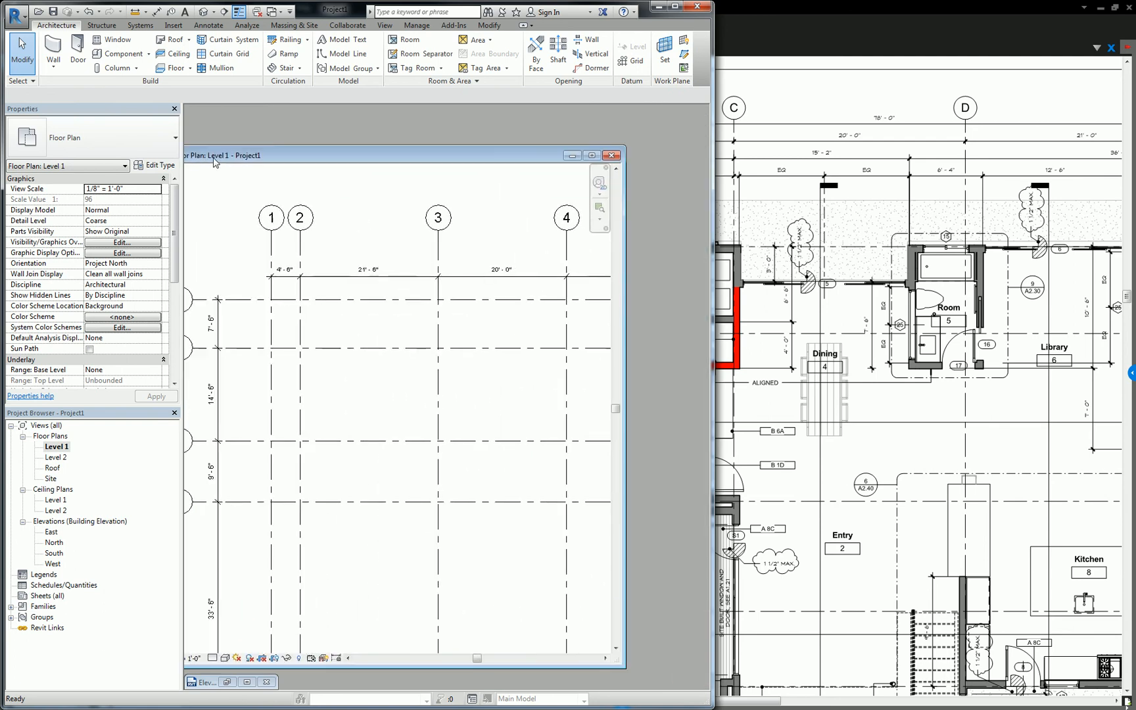
click(591, 155)
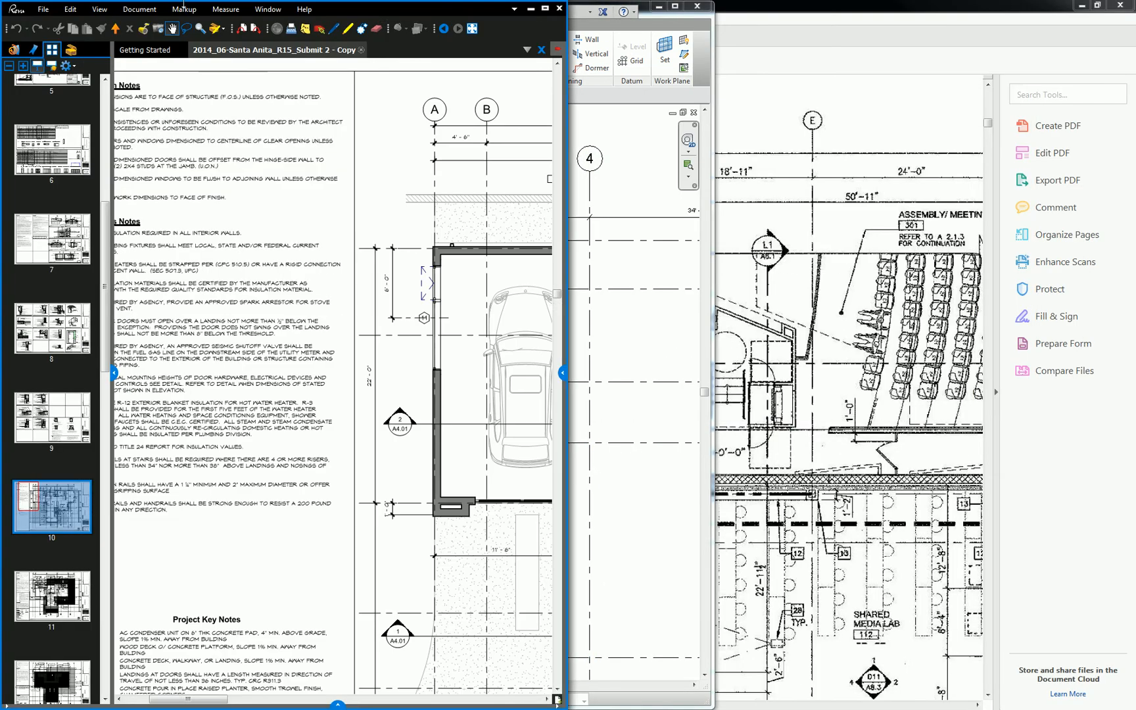
Dock the Revu window beside Revit and frame the grid intersections around lines 1 to 3 in the Level 1 plan.
drag(396, 9, 966, 31)
click(486, 314)
scroll(507, 314, down, 2)
mouse_move(603, 328)
middle_down()
mouse_move(452, 322)
mouse_move(525, 340)
mouse_move(592, 337)
middle_up()
scroll(330, 291, up, 1)
scroll(473, 331, up, 1)
scroll(429, 337, up, 1)
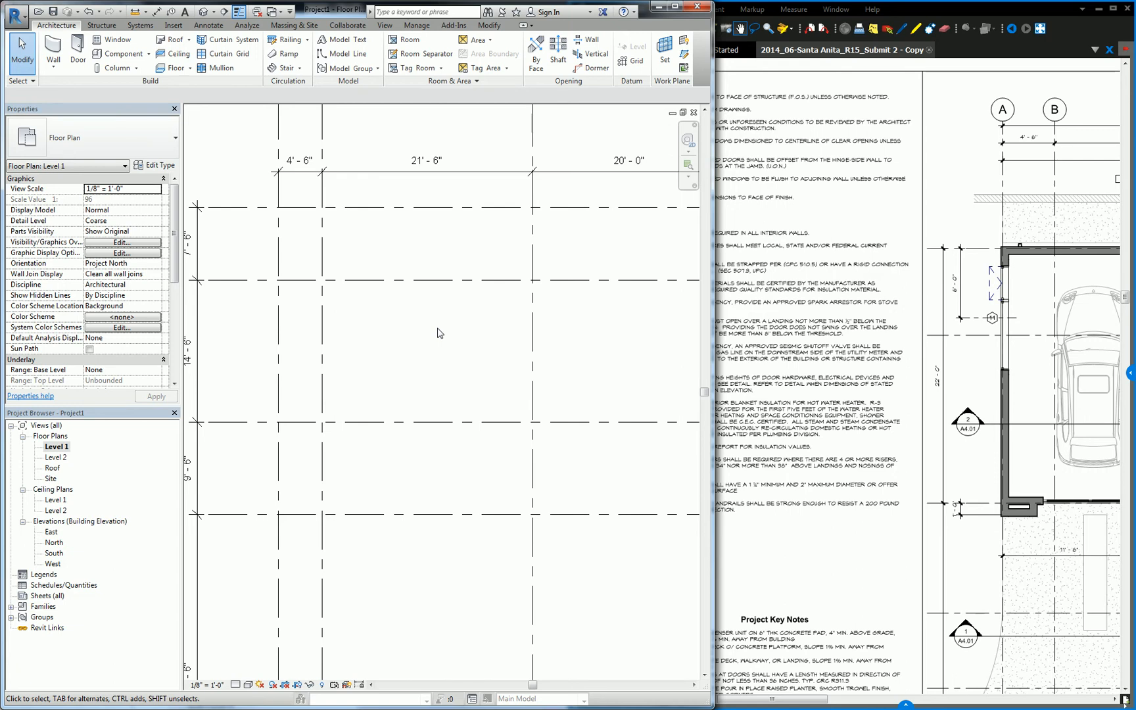
Examine the garage walls near grid lines A and B on the Revu reference plan.
click(993, 273)
scroll(952, 287, up, 2)
scroll(952, 288, up, 1)
scroll(774, 294, down, 1)
click(395, 242)
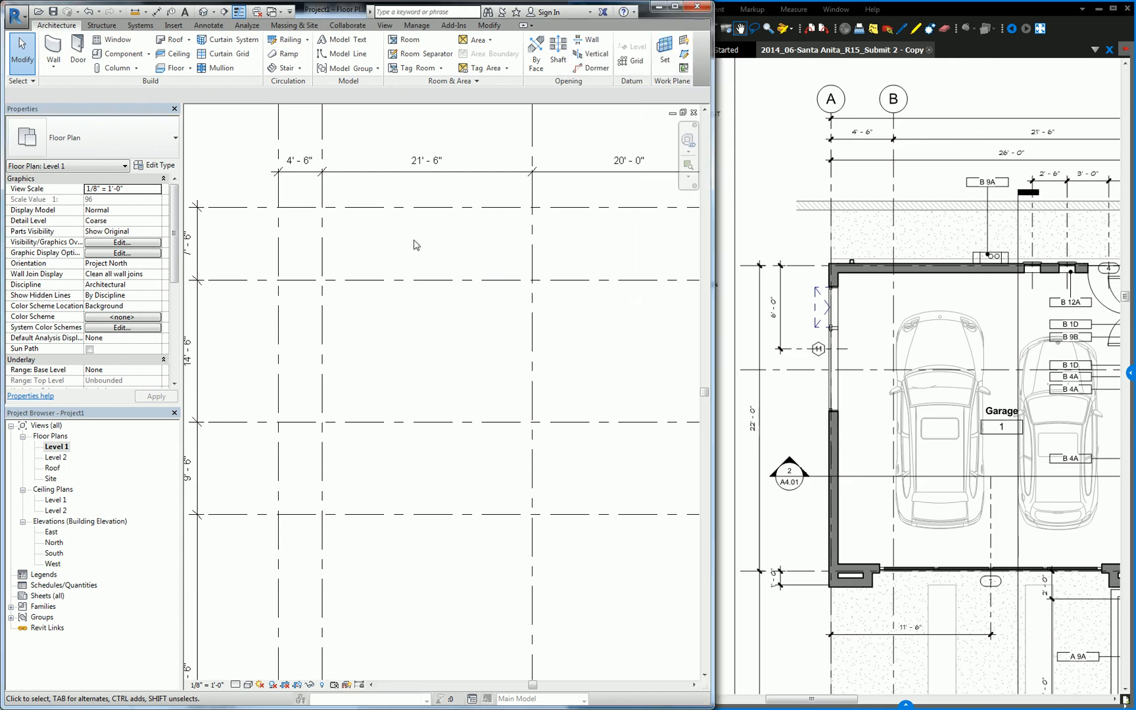
click(982, 347)
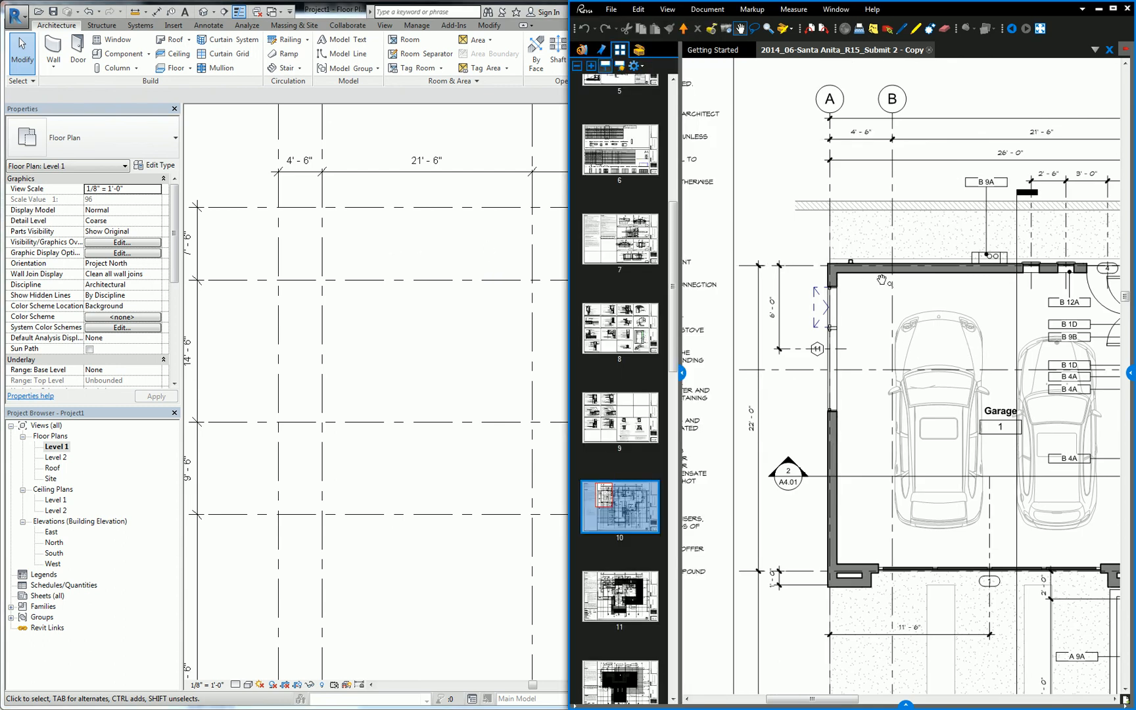
scroll(881, 281, up, 1)
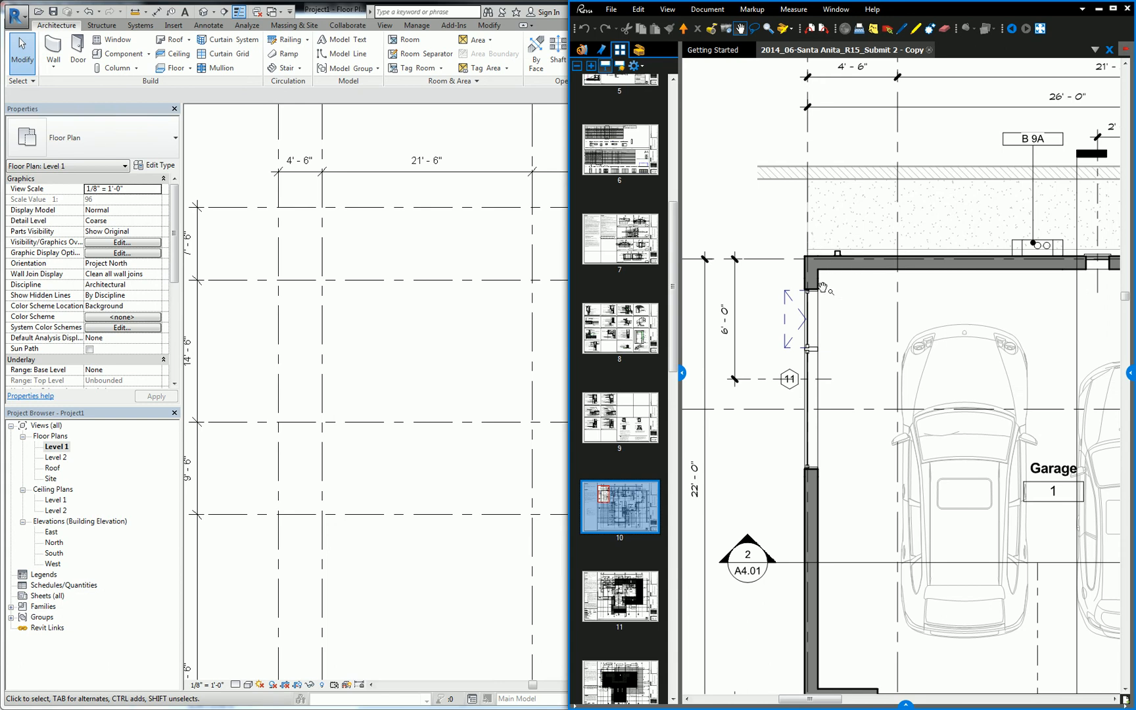
Start the architectural Wall command in Revit, dismiss the save reminder and choose the Basic Wall type Generic - 8".
click(119, 3)
click(54, 64)
click(55, 95)
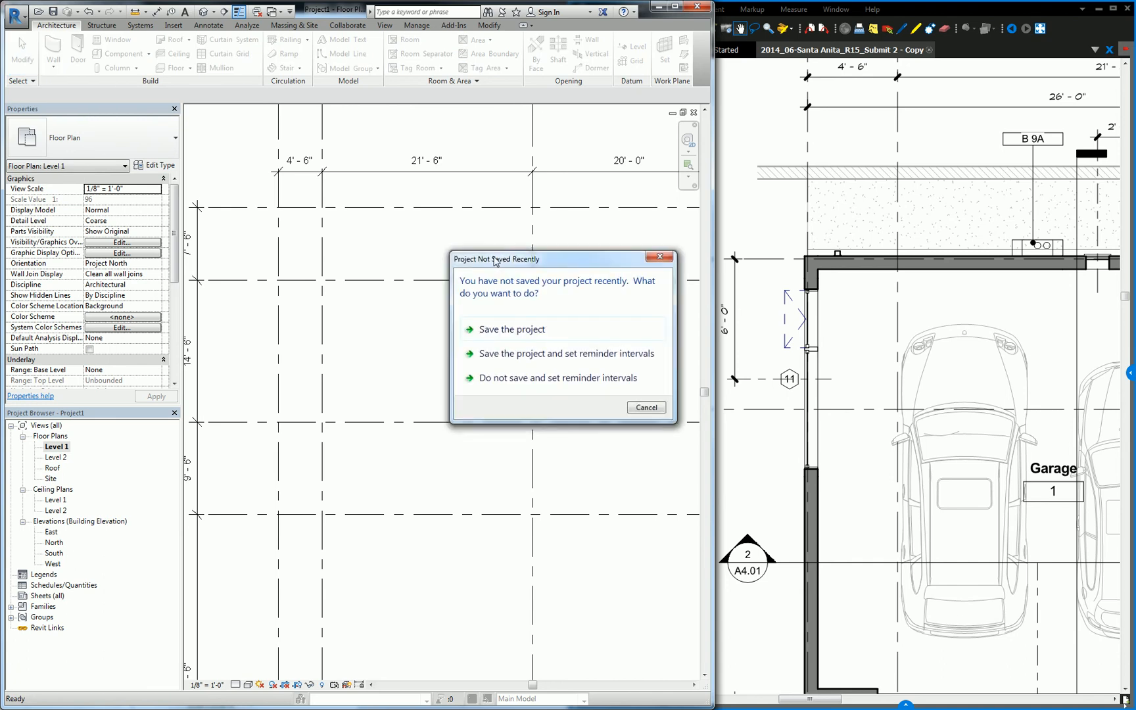
key(Escape)
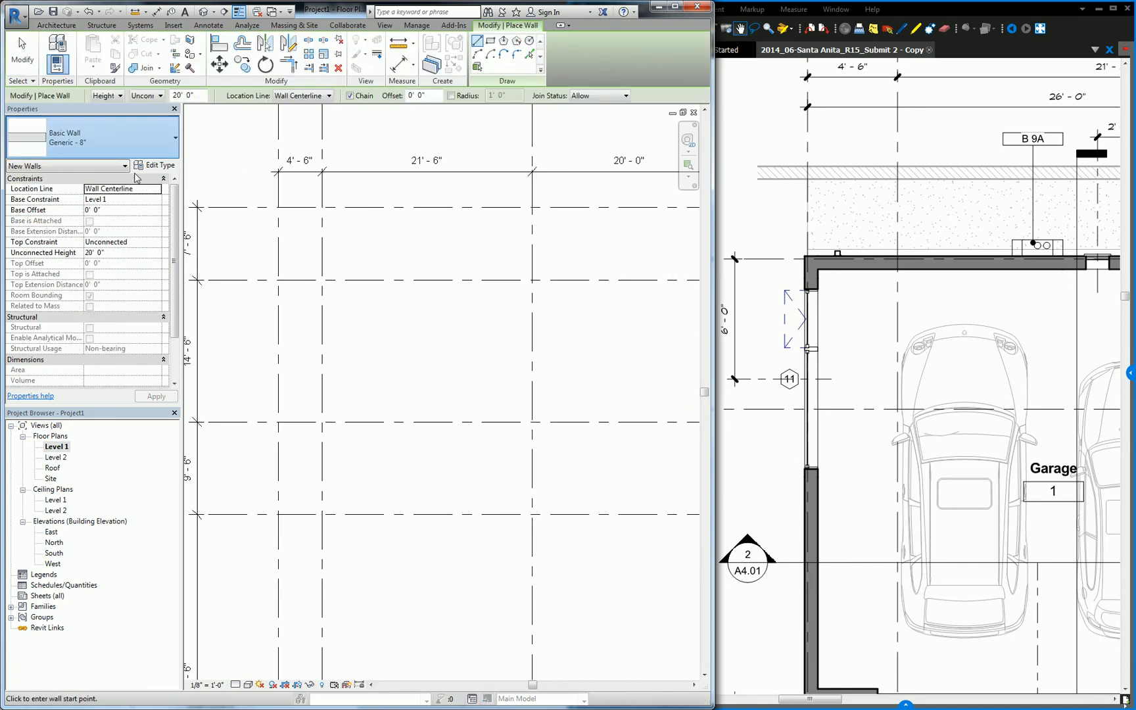
click(121, 142)
scroll(83, 250, up, 2)
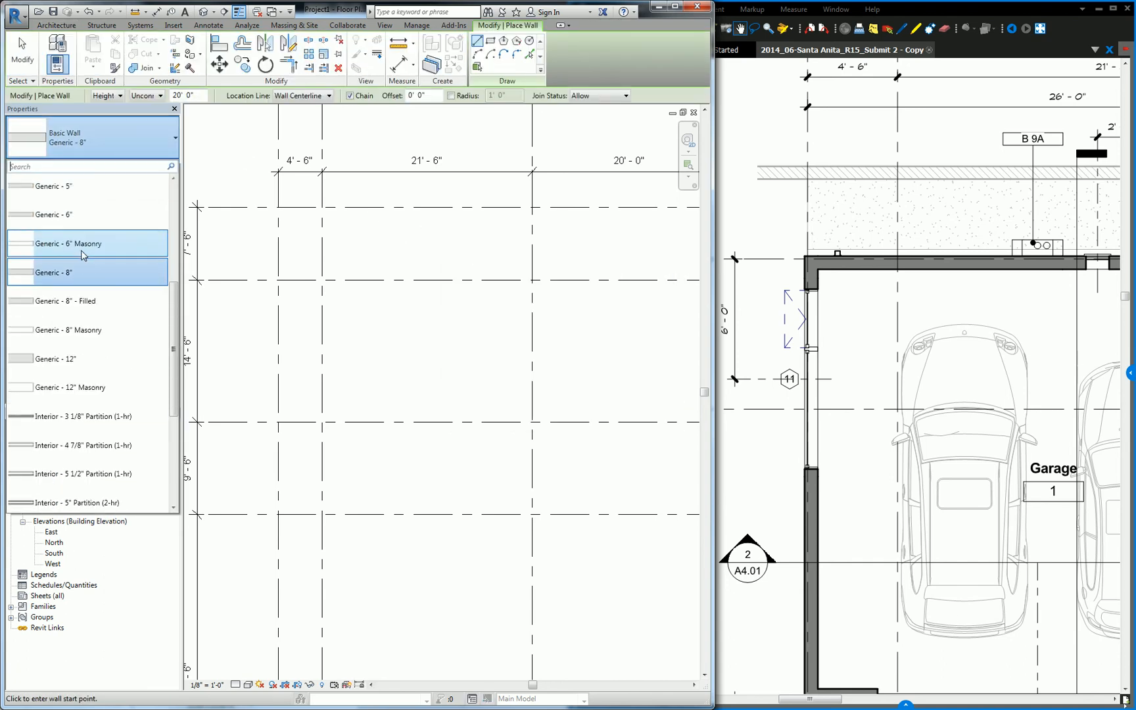
click(70, 273)
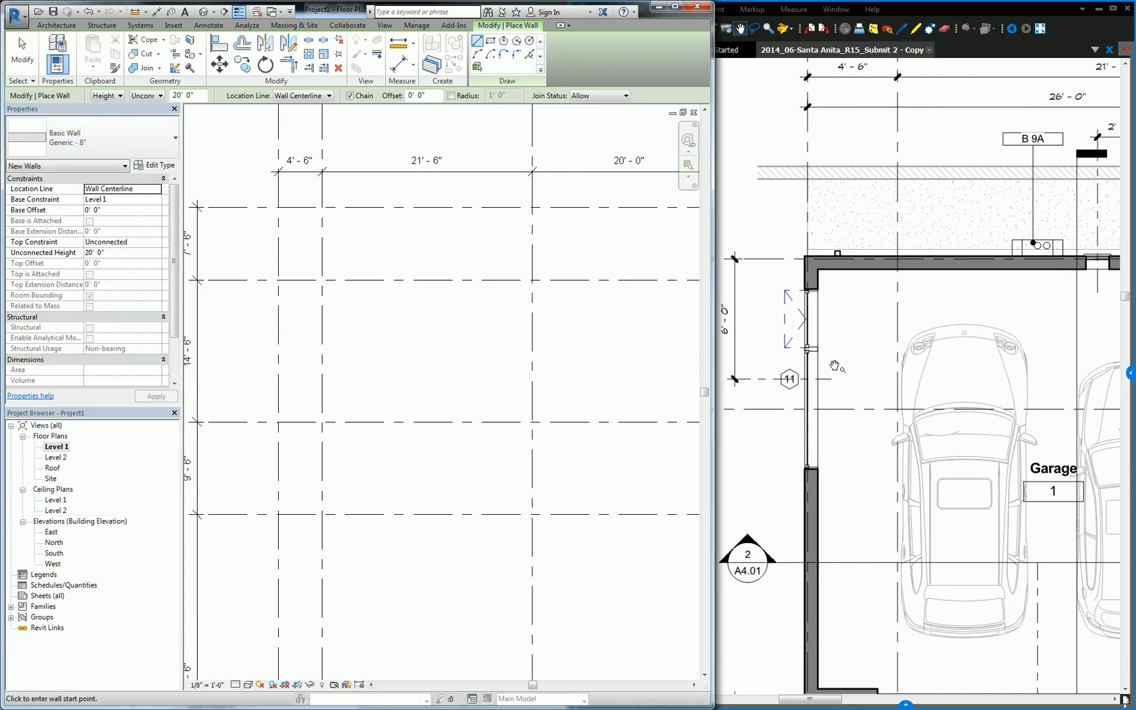
drag(837, 361, 808, 365)
click(288, 255)
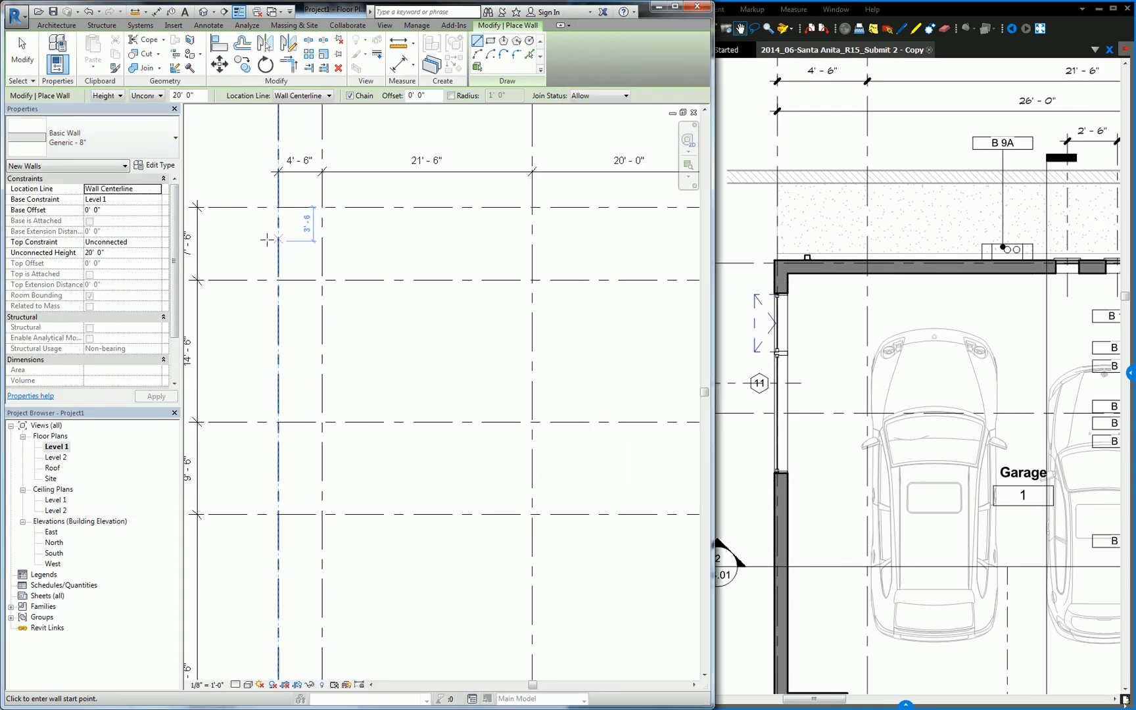
click(278, 207)
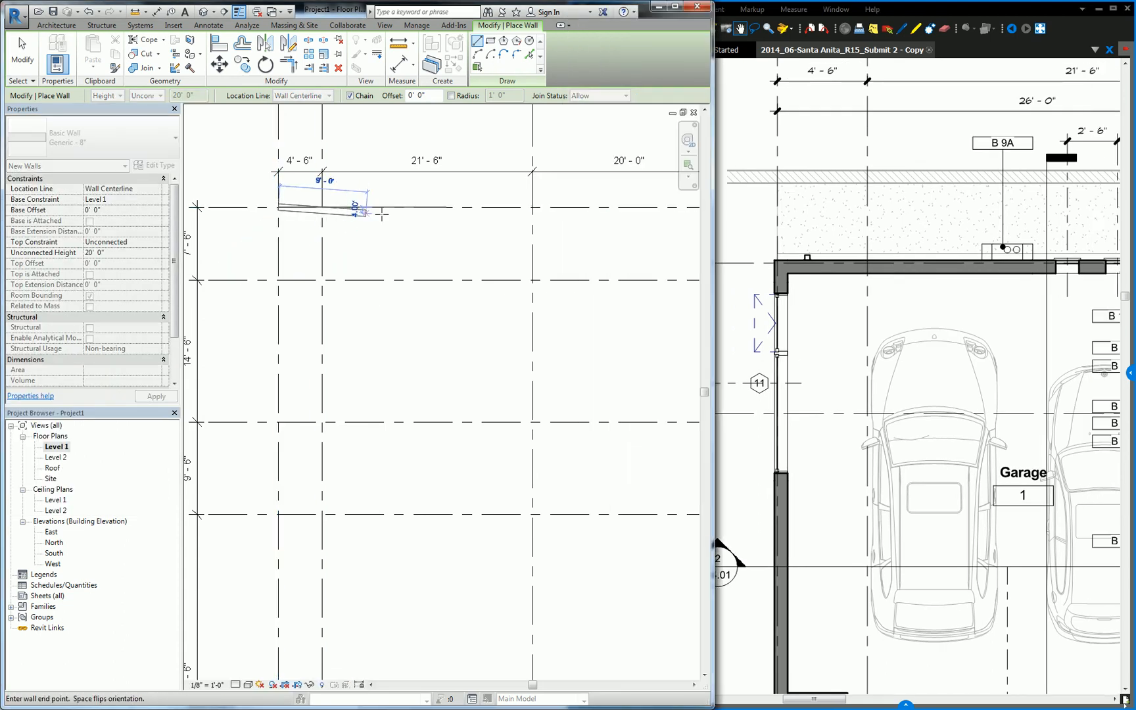
scroll(352, 209, up, 3)
middle_drag(332, 204, 436, 206)
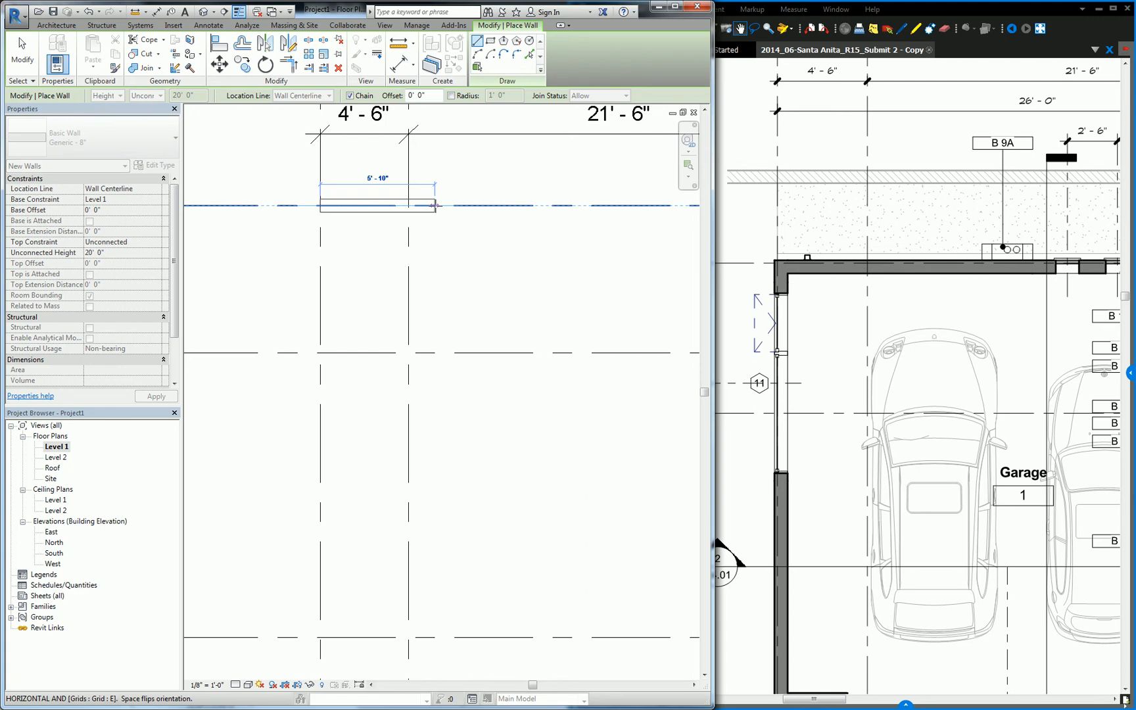
key(Escape)
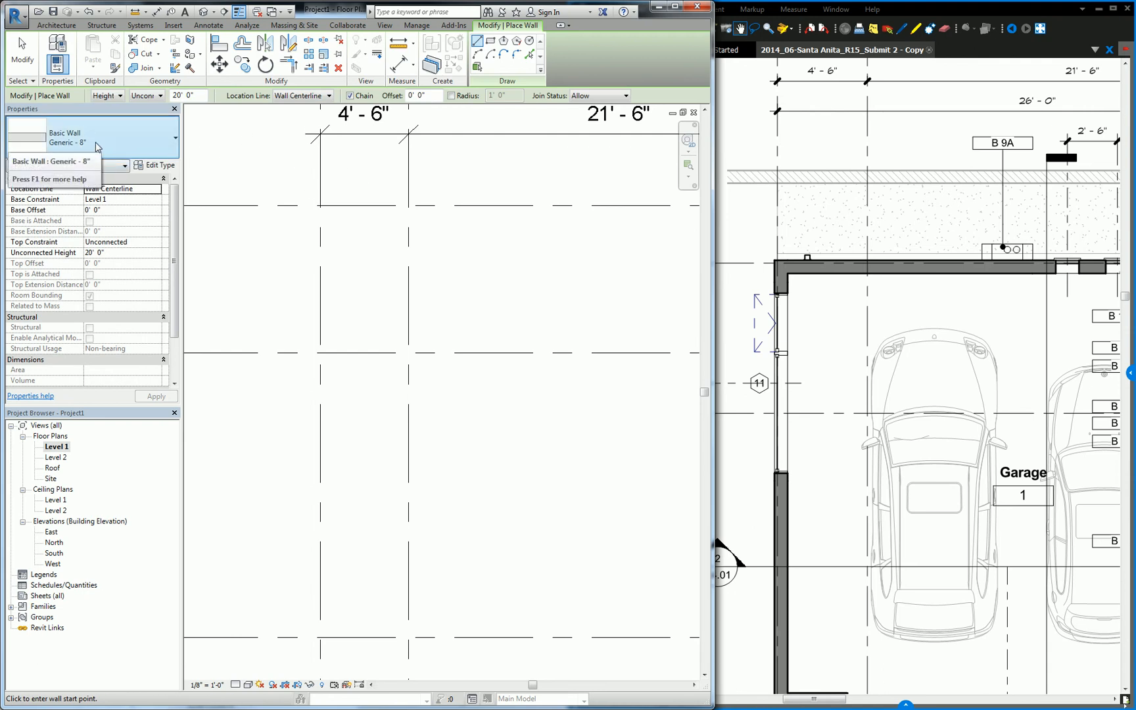
Set the location line to Core Face: Exterior and draw a wall about 27'-0" long along grid E from grid 1, past grid 3.
click(306, 96)
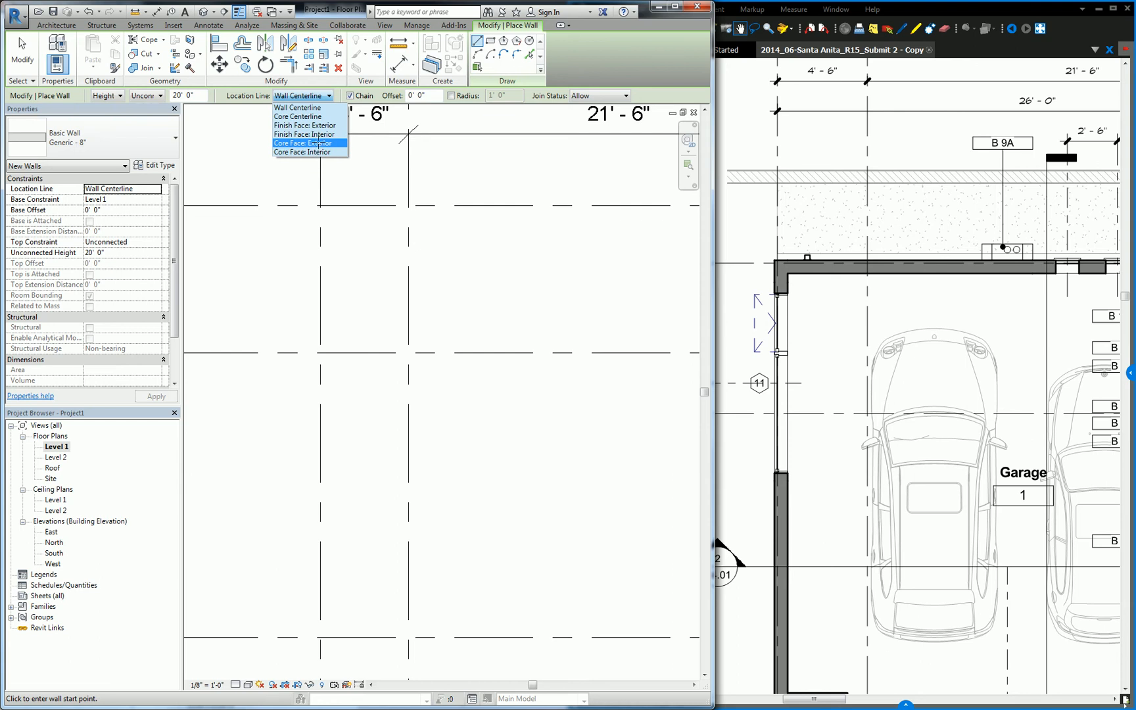
click(318, 143)
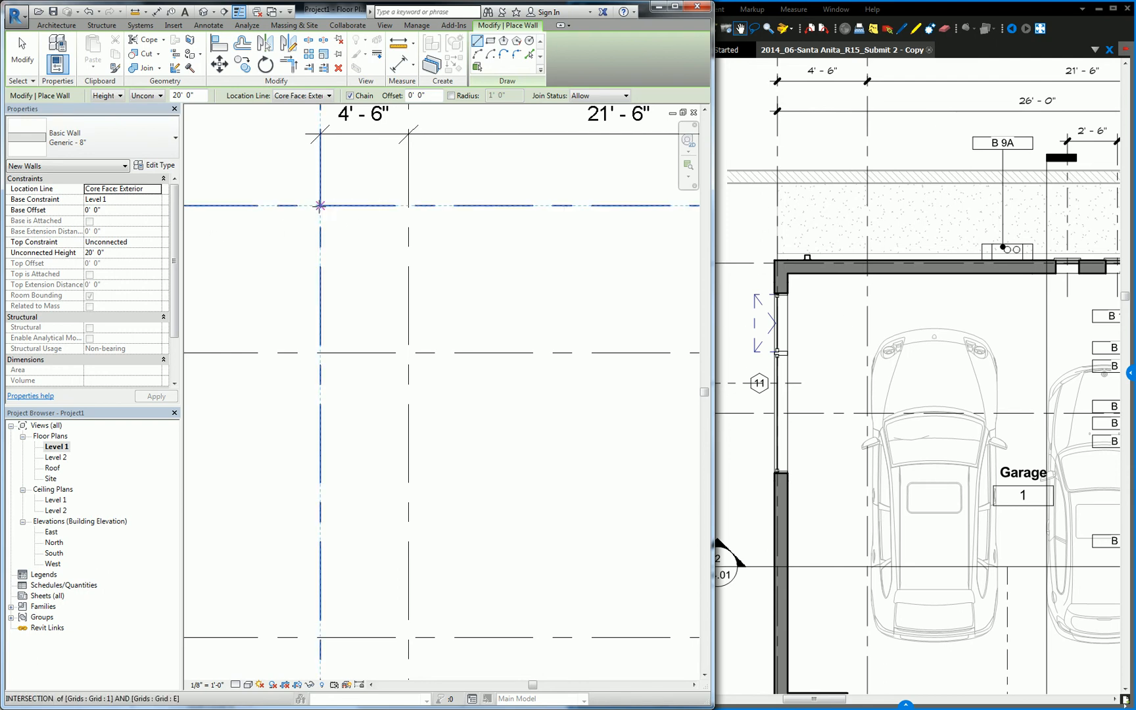
click(320, 205)
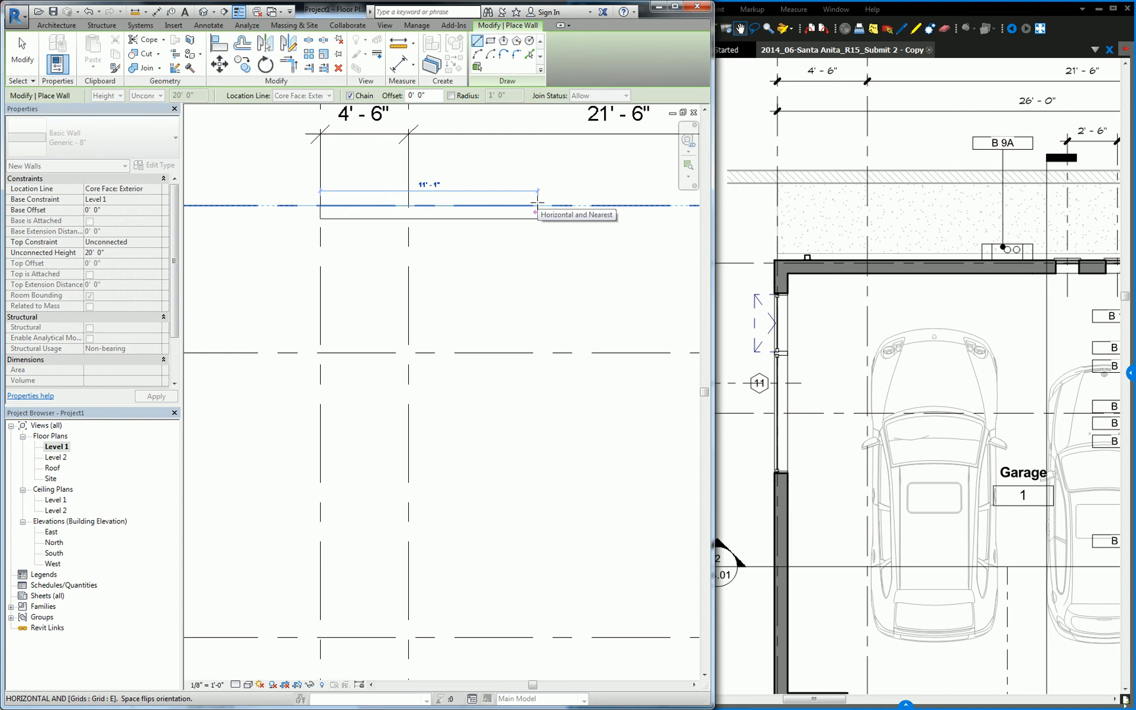
click(924, 9)
scroll(960, 265, down, 4)
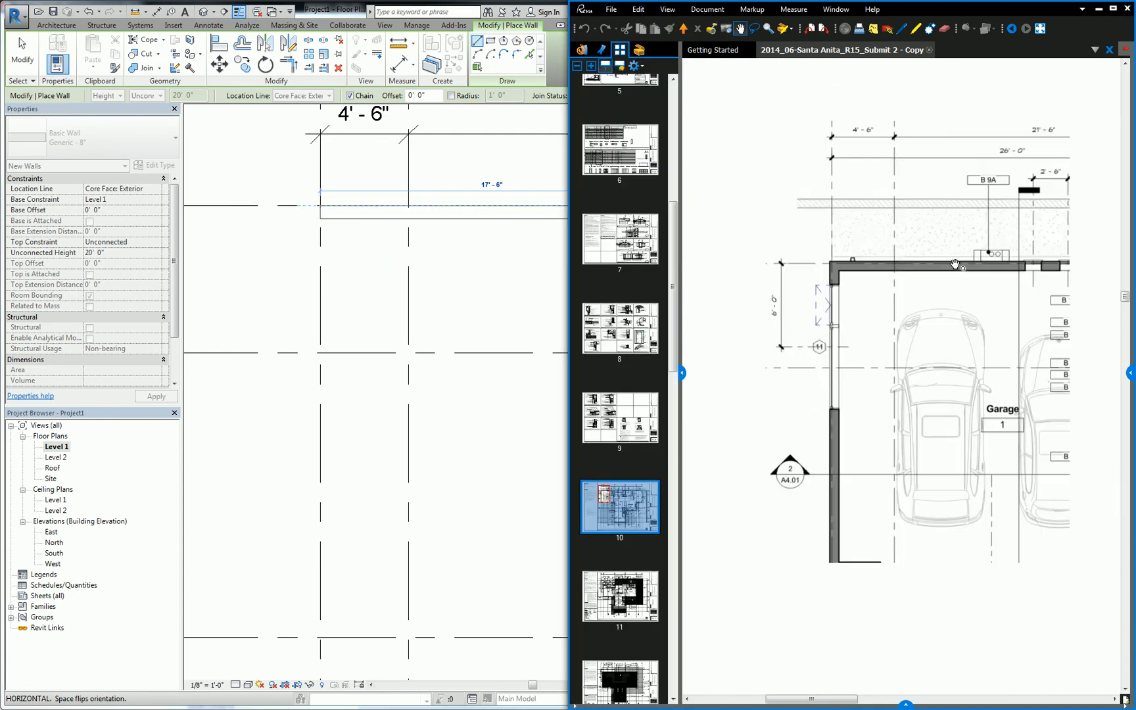
drag(1033, 321, 917, 315)
scroll(902, 313, up, 1)
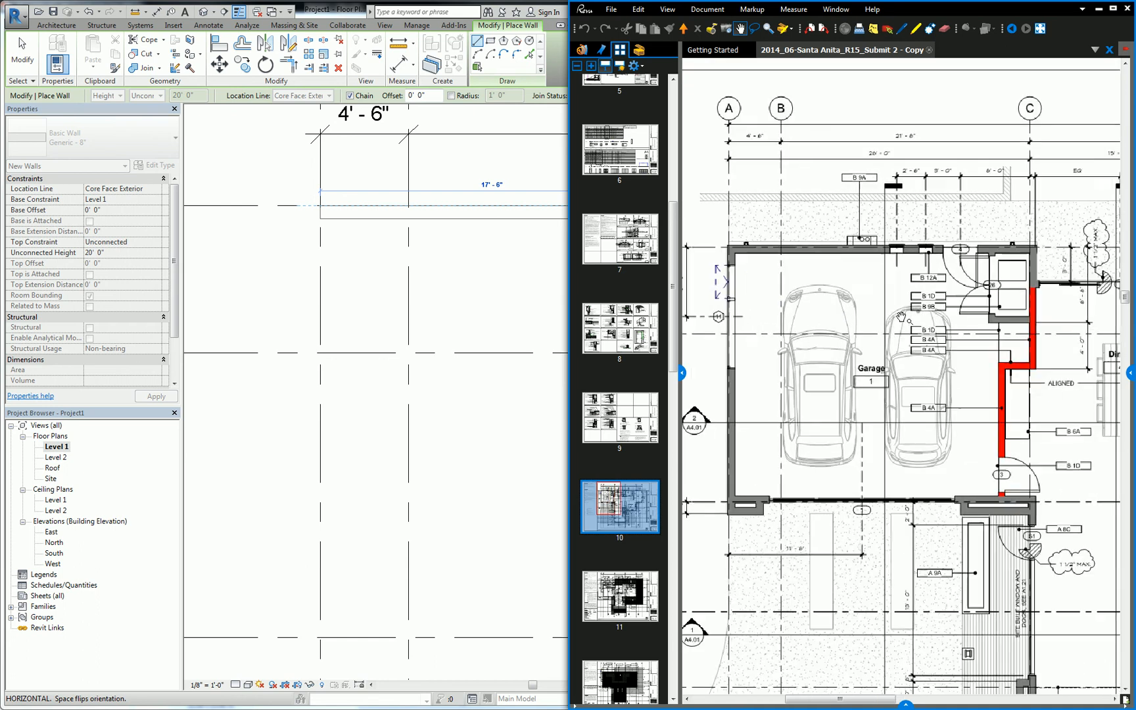
click(341, 9)
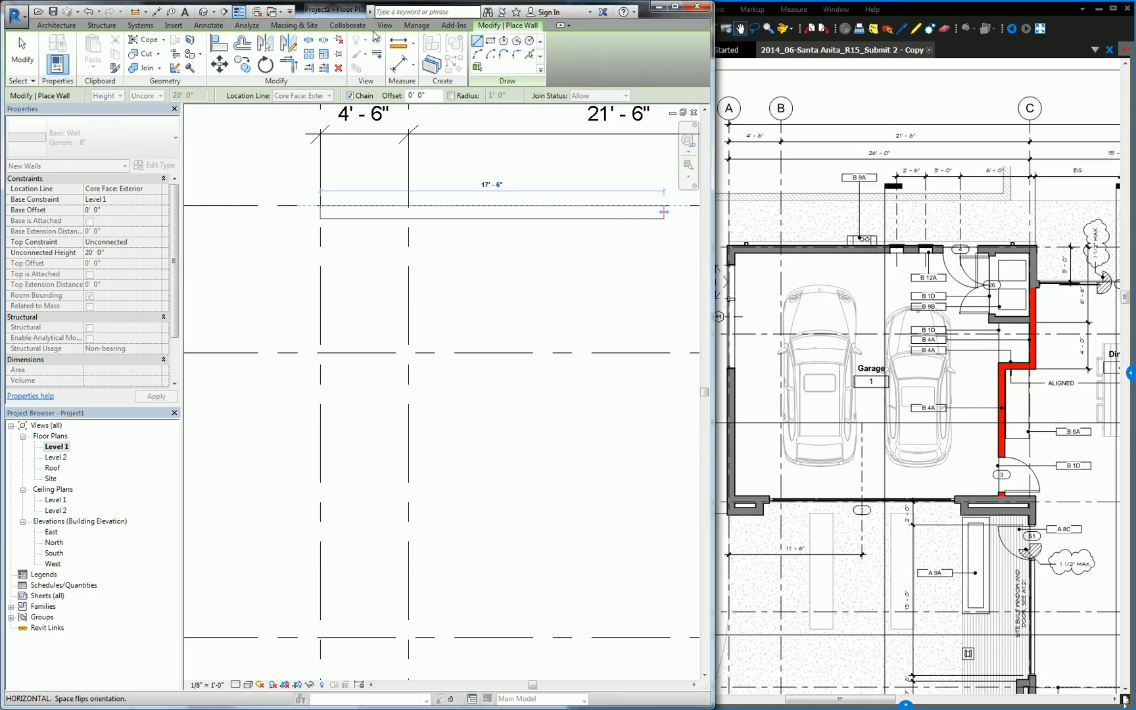
scroll(599, 204, down, 2)
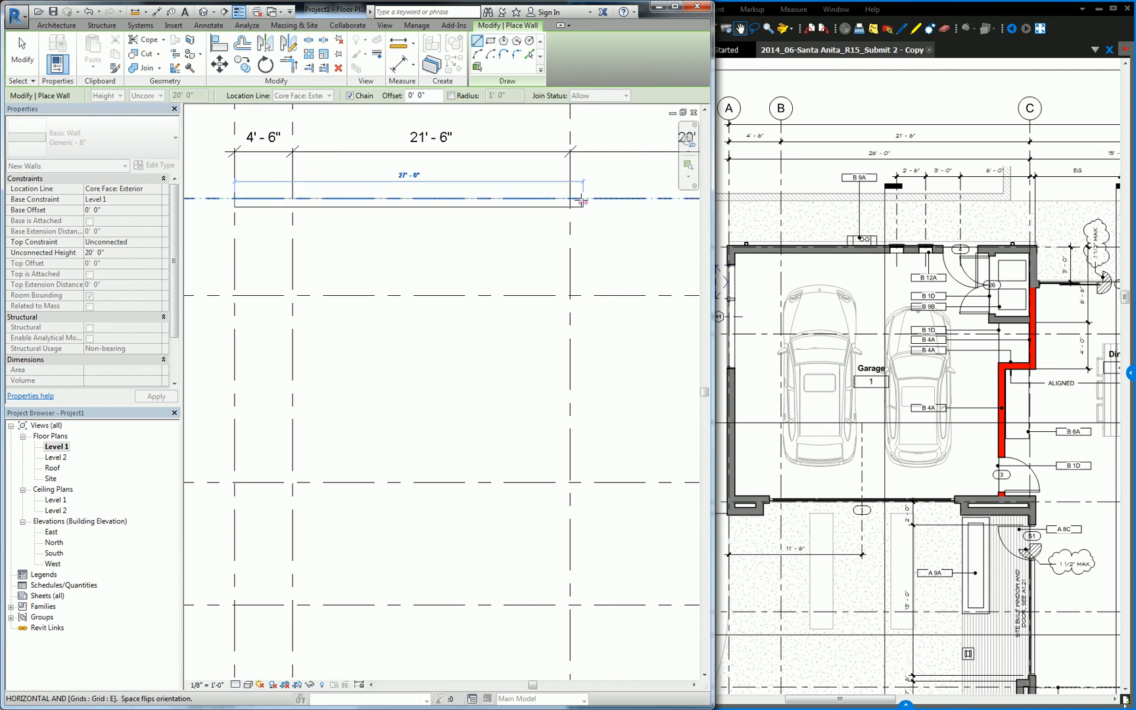
click(582, 198)
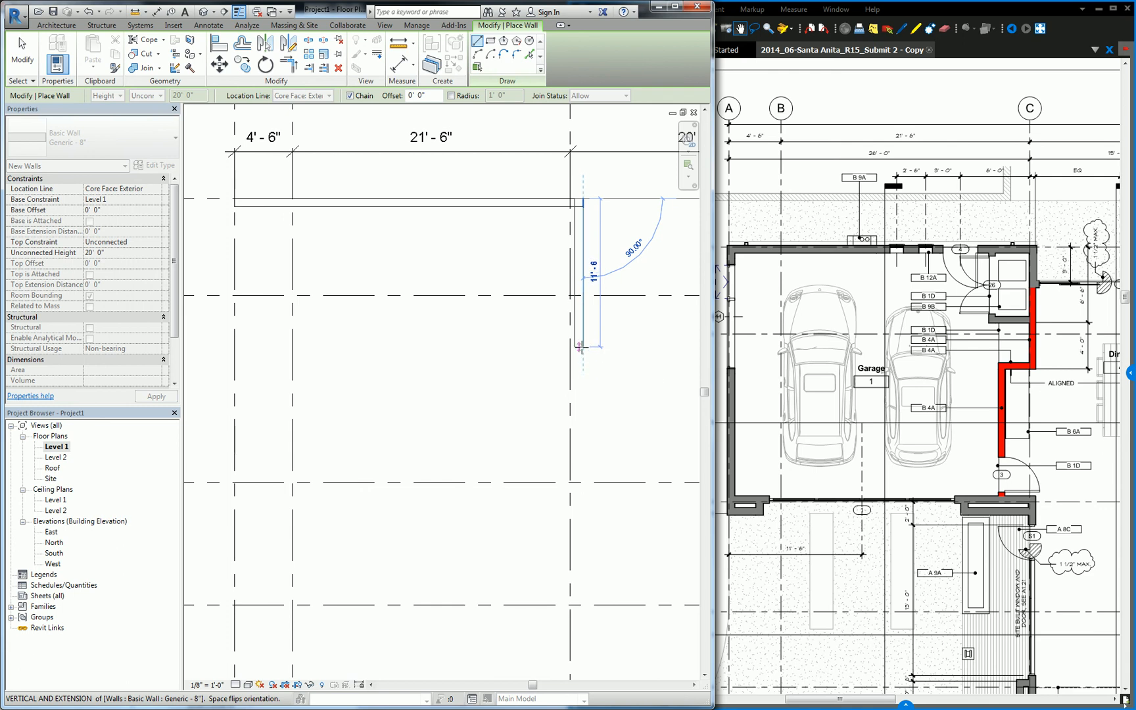
Continue the wall chain about 11'-6" down past grid 3, jog it inward toward grid 2 and run it down to grid C.
click(568, 346)
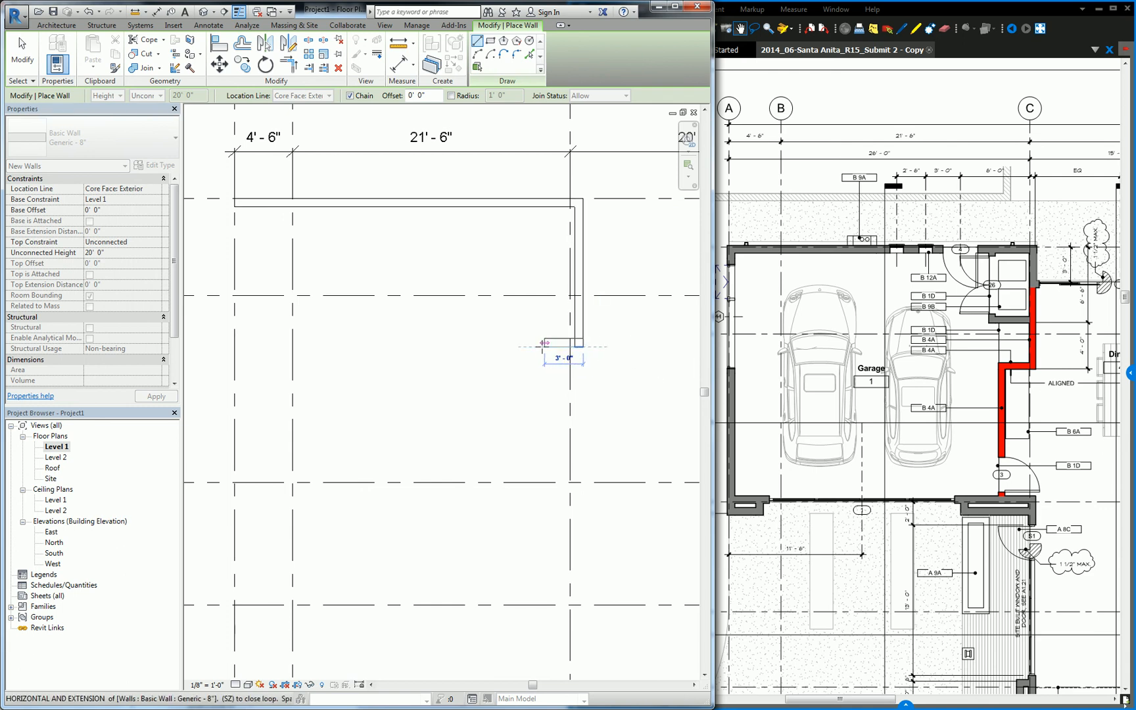
click(537, 343)
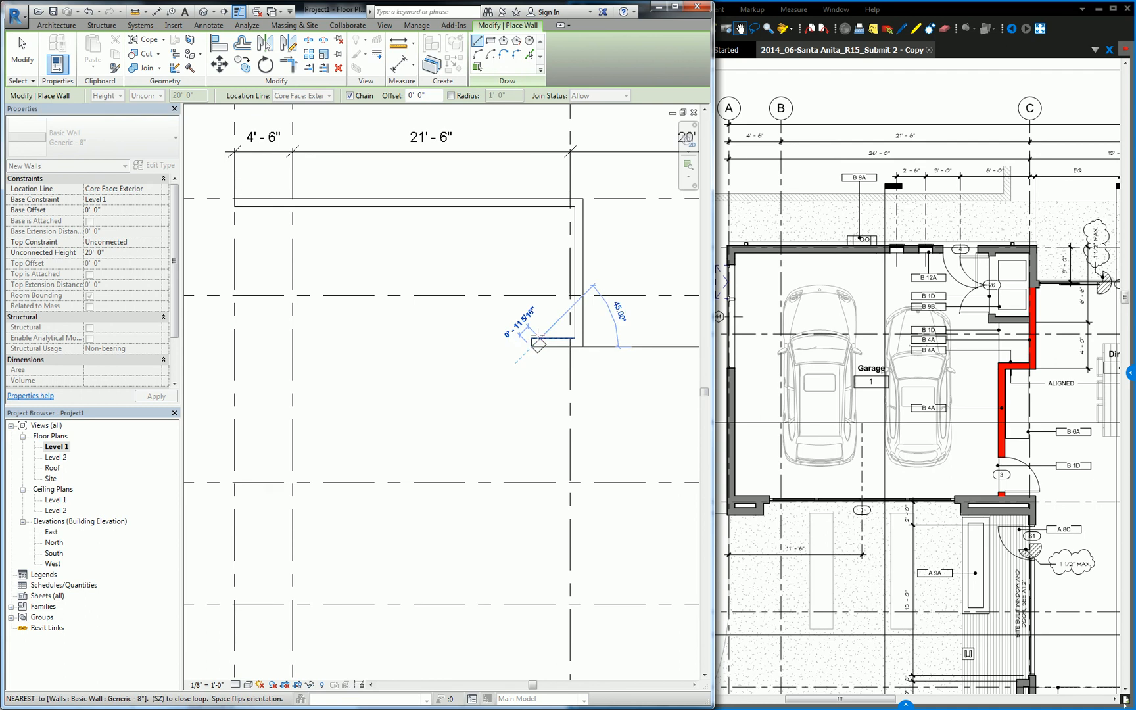
click(531, 482)
key(Escape)
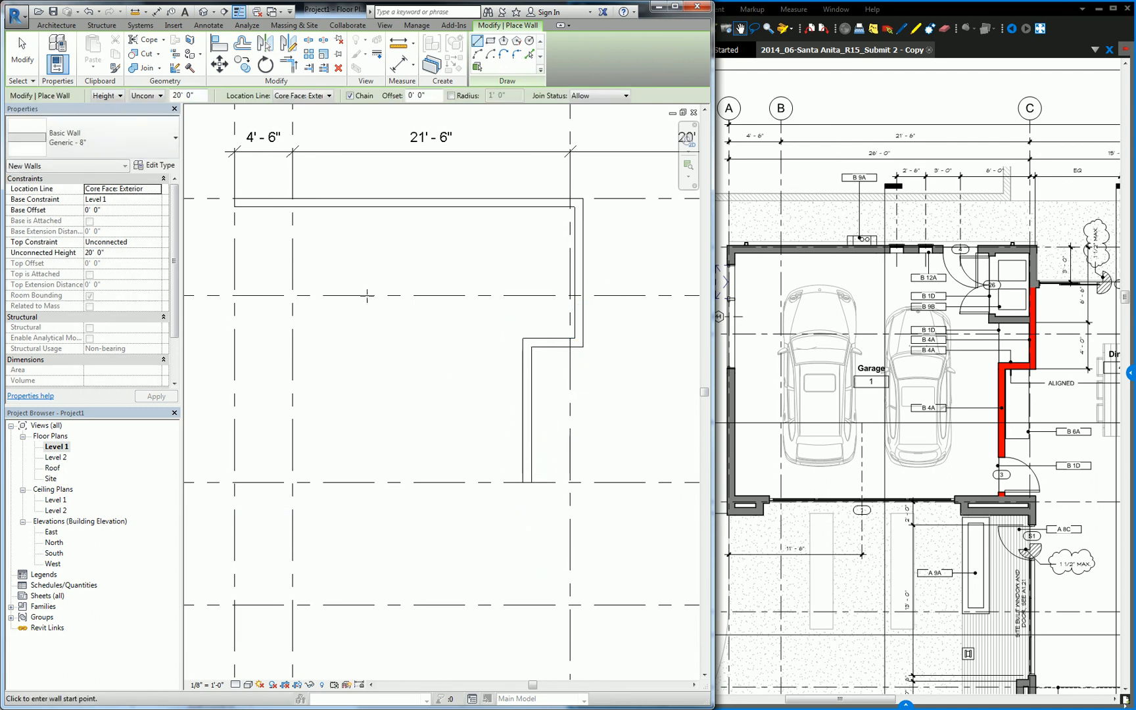
Draw walls along grid C from grid 3 to grid 1 and up grid 1 to grid E, closing the garage outline.
middle_drag(374, 323, 400, 313)
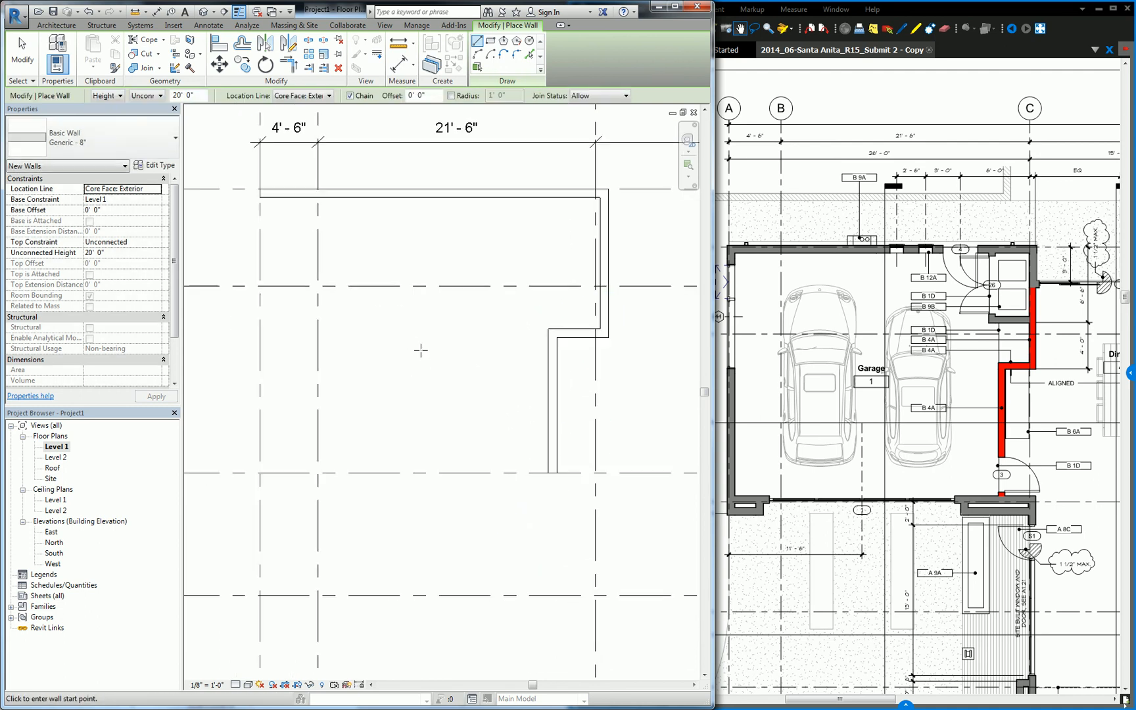
click(596, 472)
middle_drag(330, 472, 440, 469)
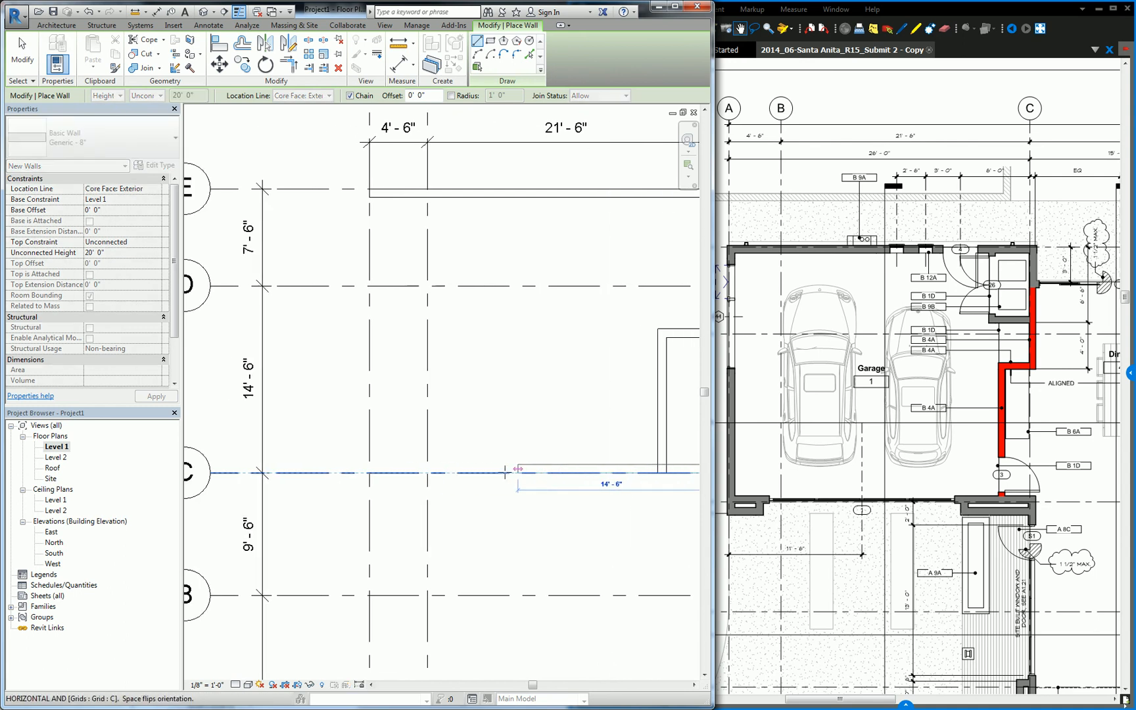
click(369, 469)
click(362, 201)
key(Escape)
key(Escape)
middle_drag(451, 287, 438, 318)
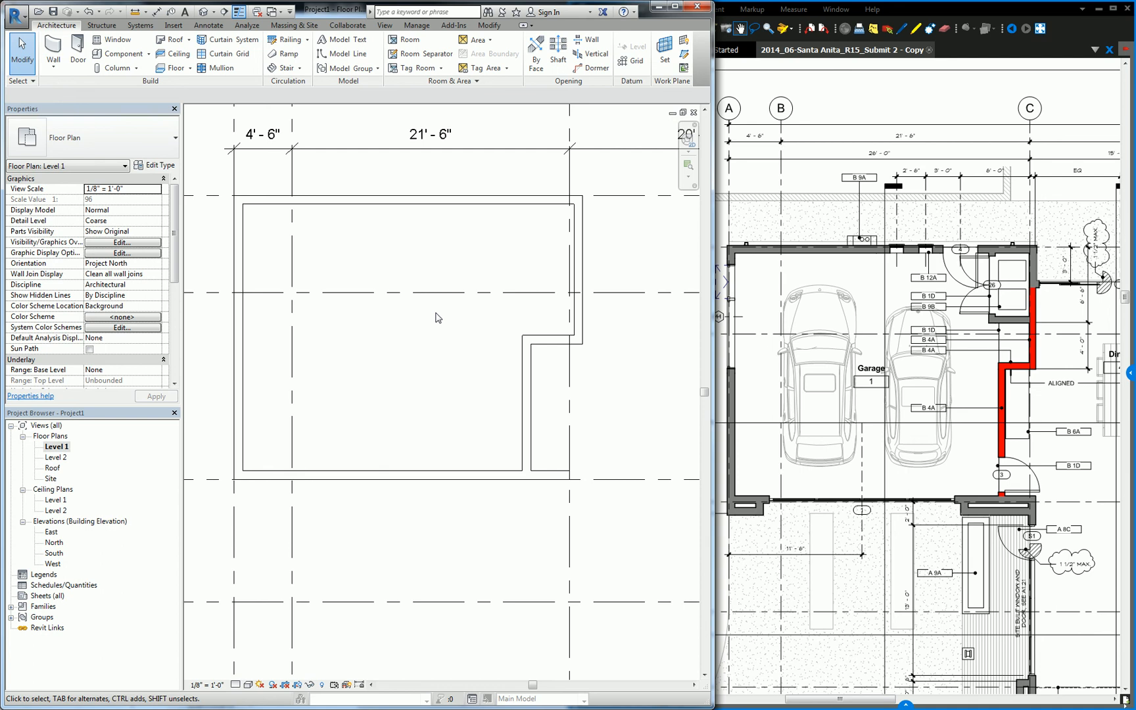
Examine the garage's jogged wall and the closet walls beside door 26 on the Revu reference plan.
click(526, 375)
drag(1015, 406, 984, 405)
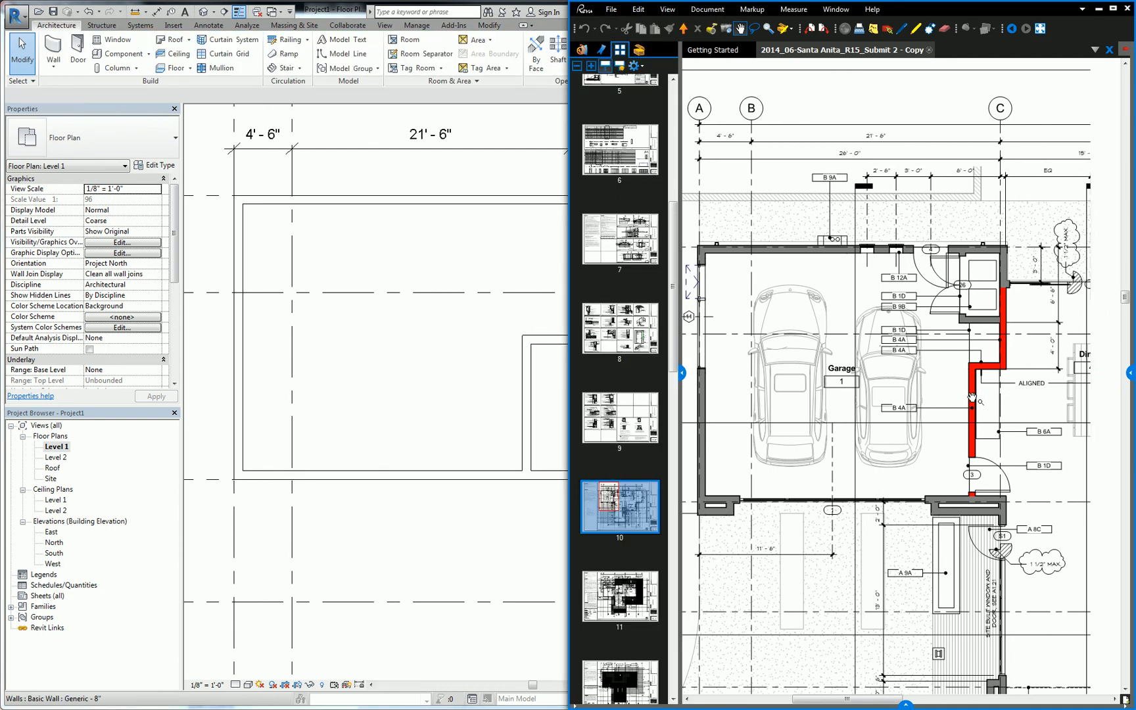
scroll(984, 405, down, 1)
scroll(984, 405, up, 2)
scroll(980, 405, down, 2)
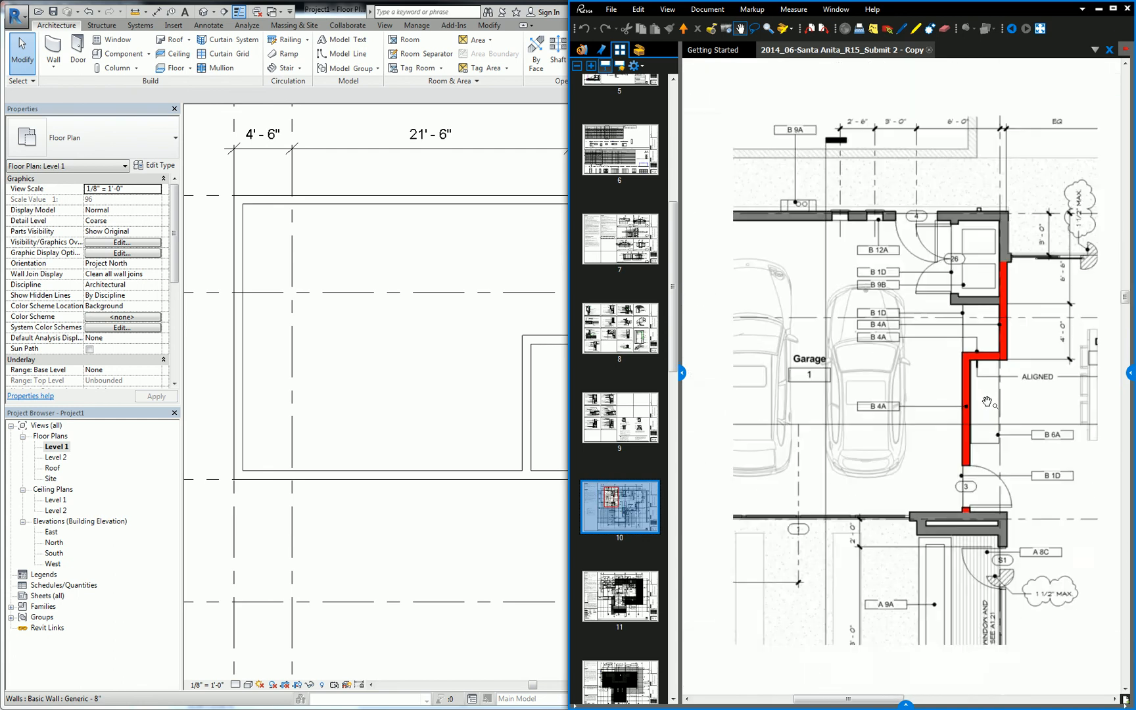
scroll(964, 408, up, 1)
scroll(964, 408, up, 1)
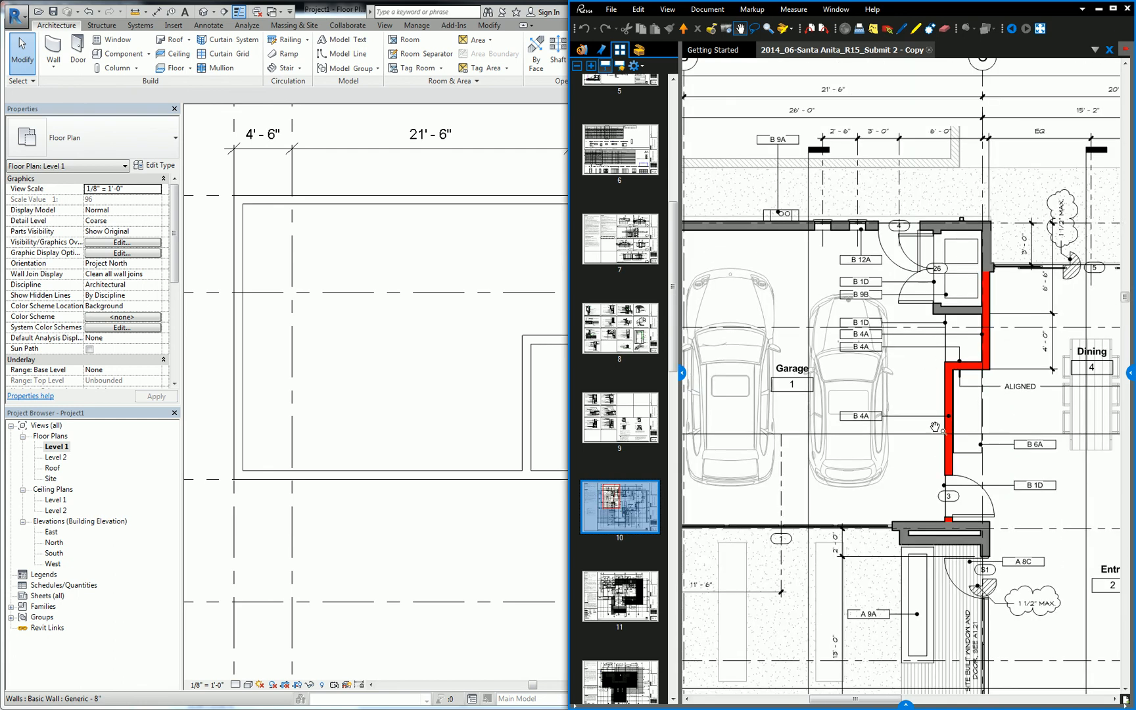
drag(936, 426, 922, 379)
mouse_move(982, 289)
mouse_down()
mouse_move(879, 331)
mouse_move(840, 331)
mouse_move(889, 384)
mouse_move(966, 385)
mouse_move(885, 393)
mouse_up()
scroll(828, 289, up, 3)
scroll(858, 392, down, 1)
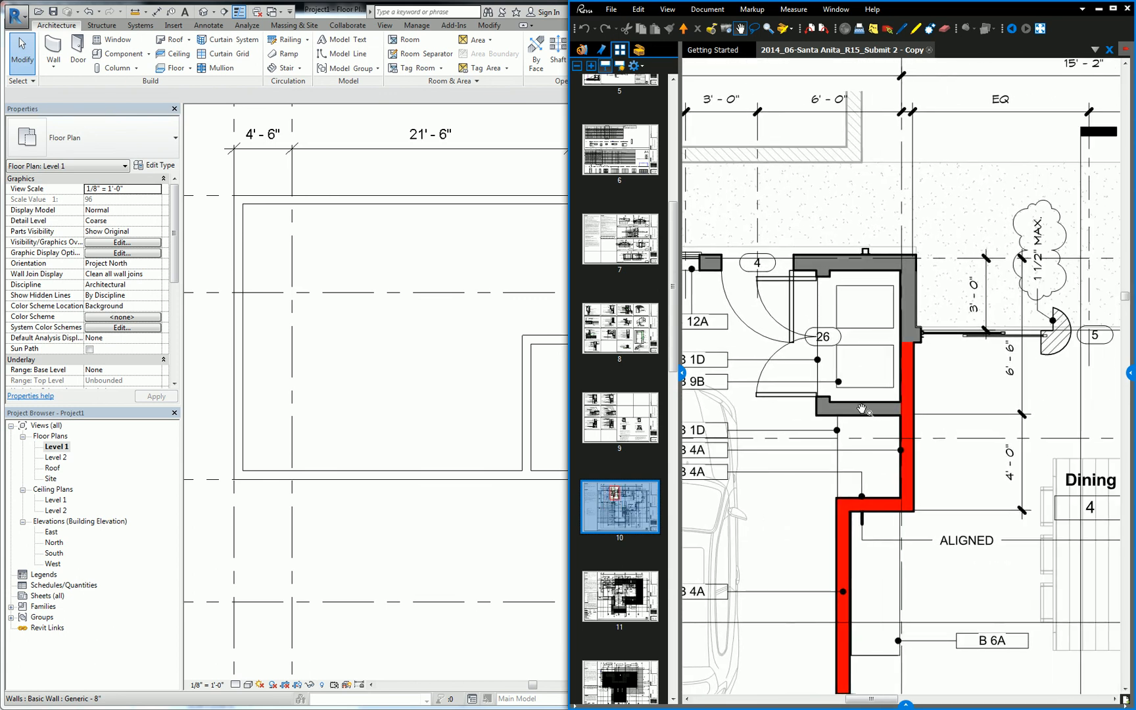
Switch to Revit, start a new wall based on the existing garage wall and change its type to Basic Wall Generic - 5".
click(484, 336)
middle_drag(485, 336, 447, 359)
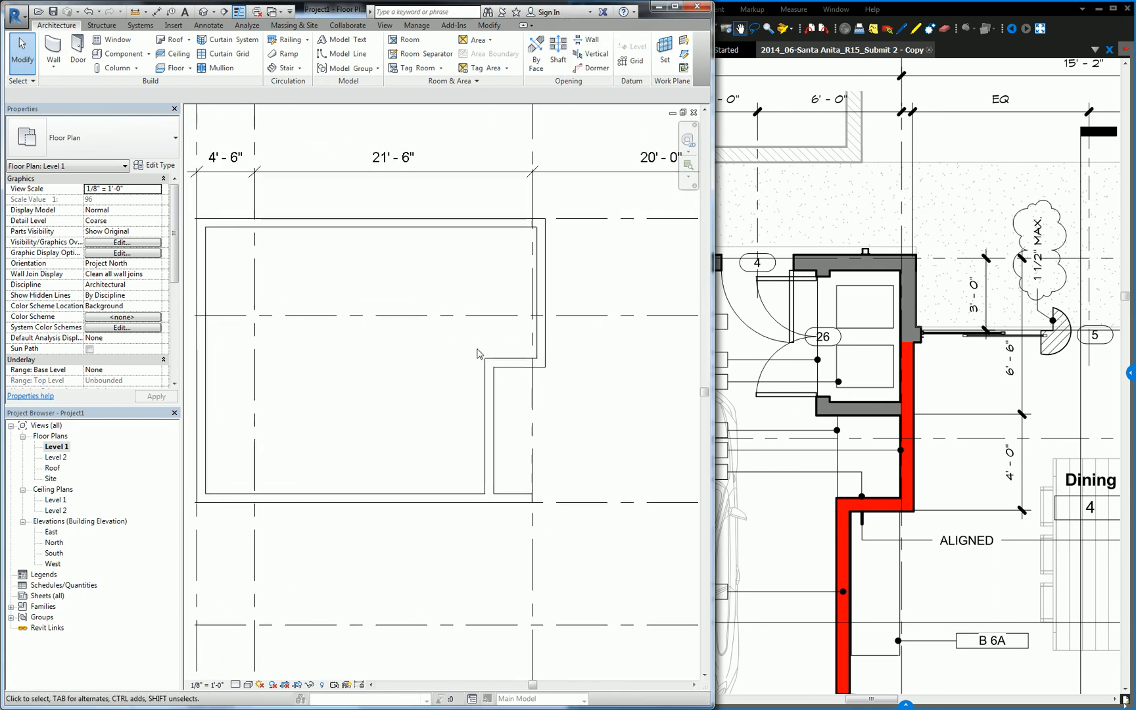
click(495, 386)
key(c)
key(s)
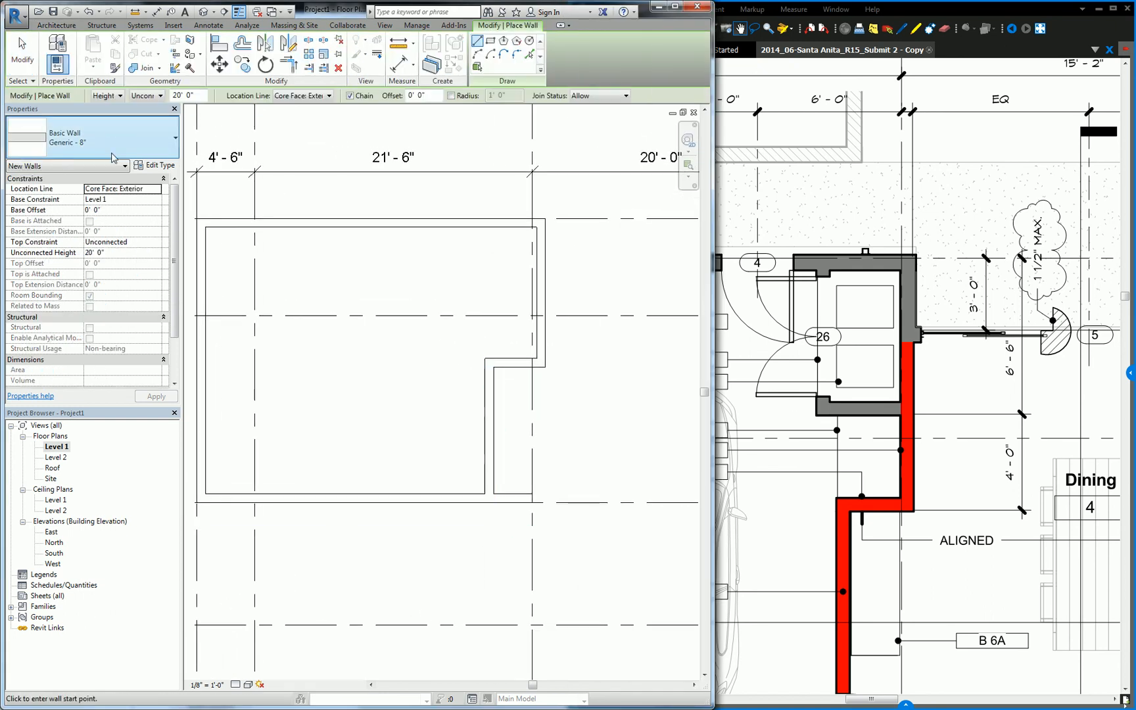
click(104, 145)
scroll(80, 224, up, 2)
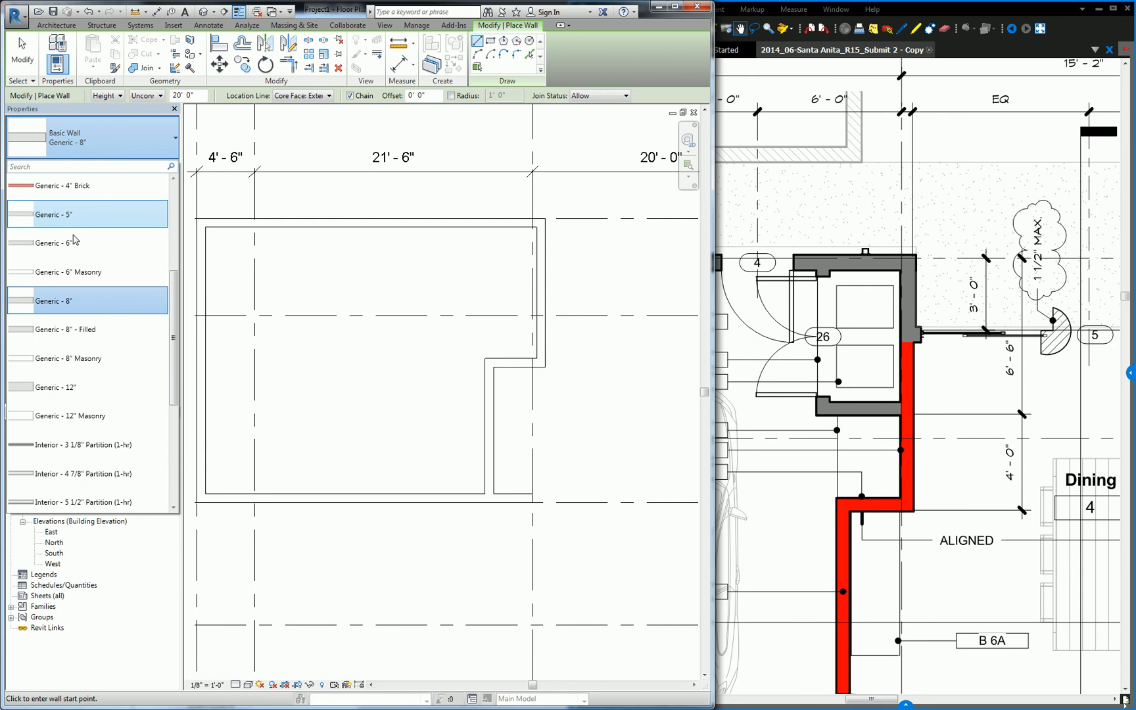
click(68, 237)
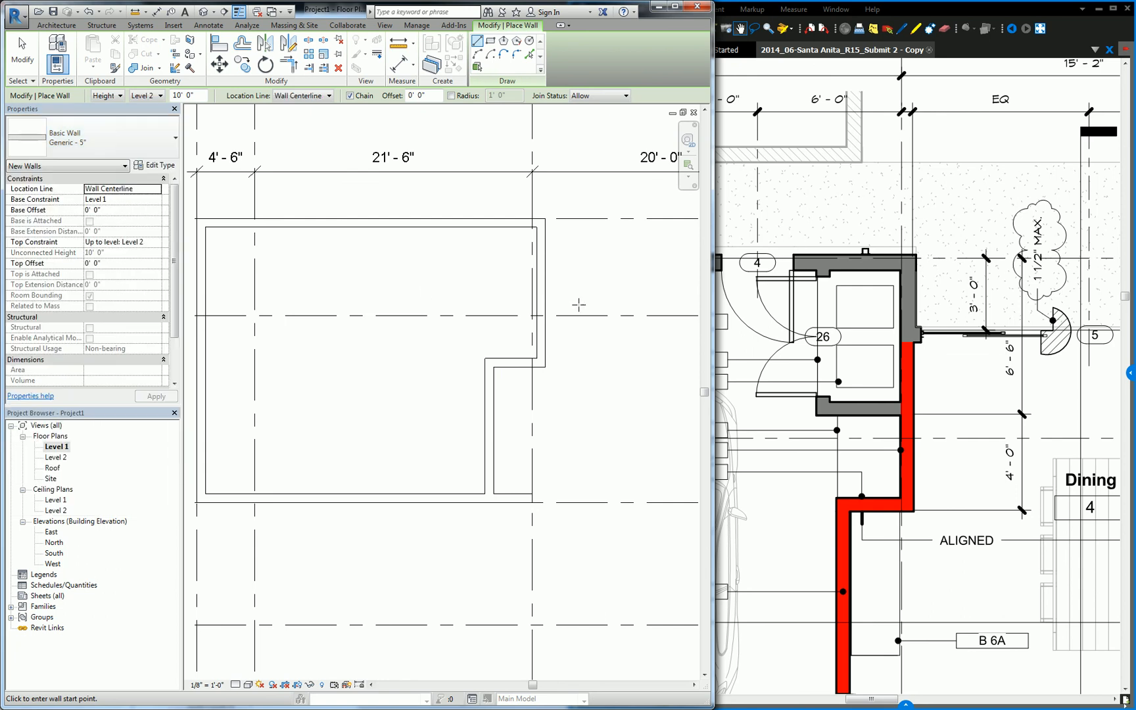
Draw an L-shaped closet partition in the garage corner near grids E and 3, about 4'-0" wide and 6'-6 1/2" deep.
click(493, 227)
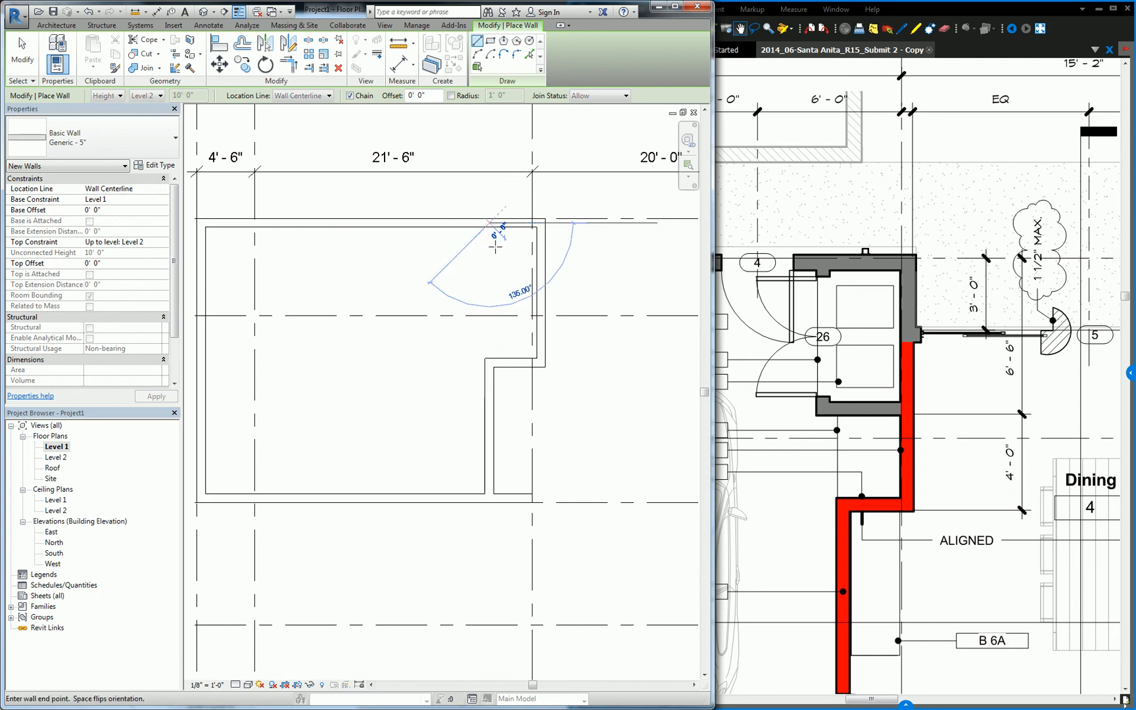
click(489, 300)
click(549, 300)
key(Escape)
key(Escape)
middle_drag(579, 291, 556, 302)
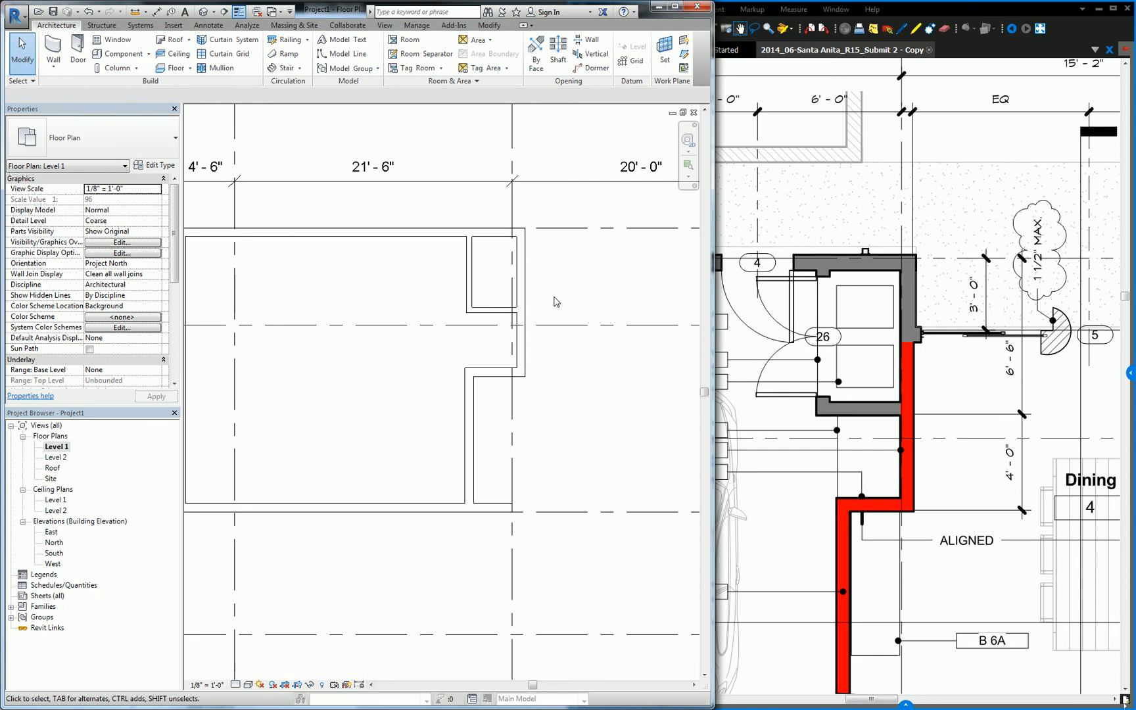
Add an aligned dimension from the garage wall on grid E to the lower face of the closet's horizontal wall.
scroll(595, 296, down, 2)
key(d)
key(i)
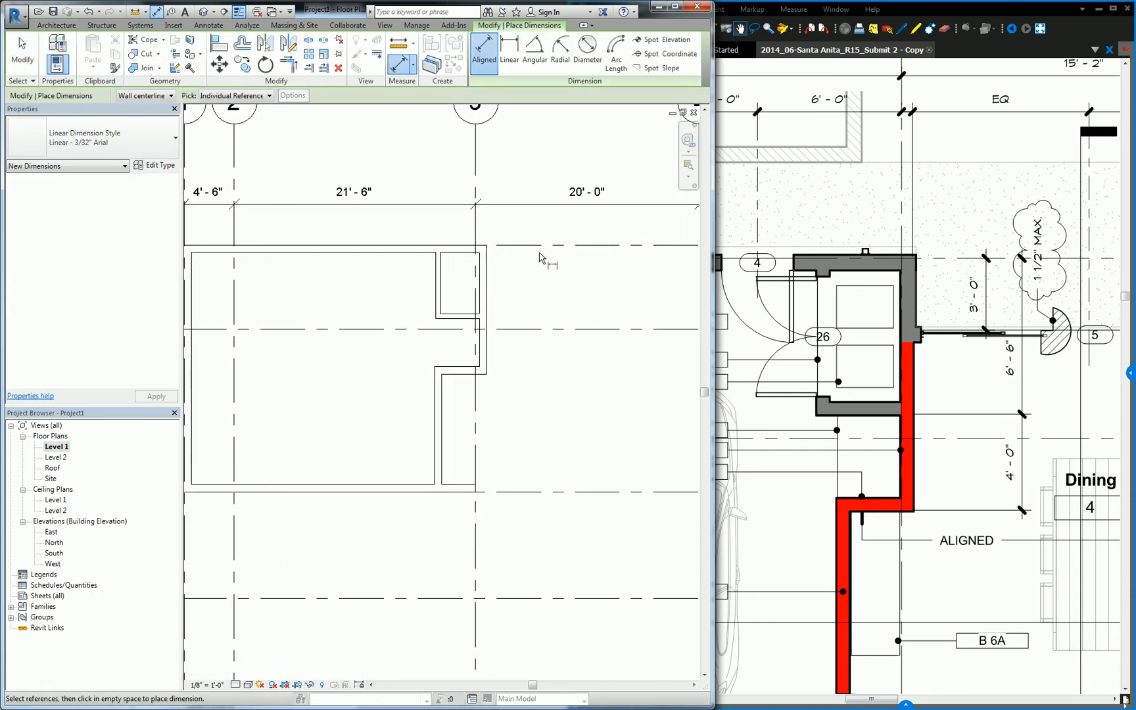
scroll(464, 320, up, 1)
scroll(466, 320, up, 1)
click(467, 321)
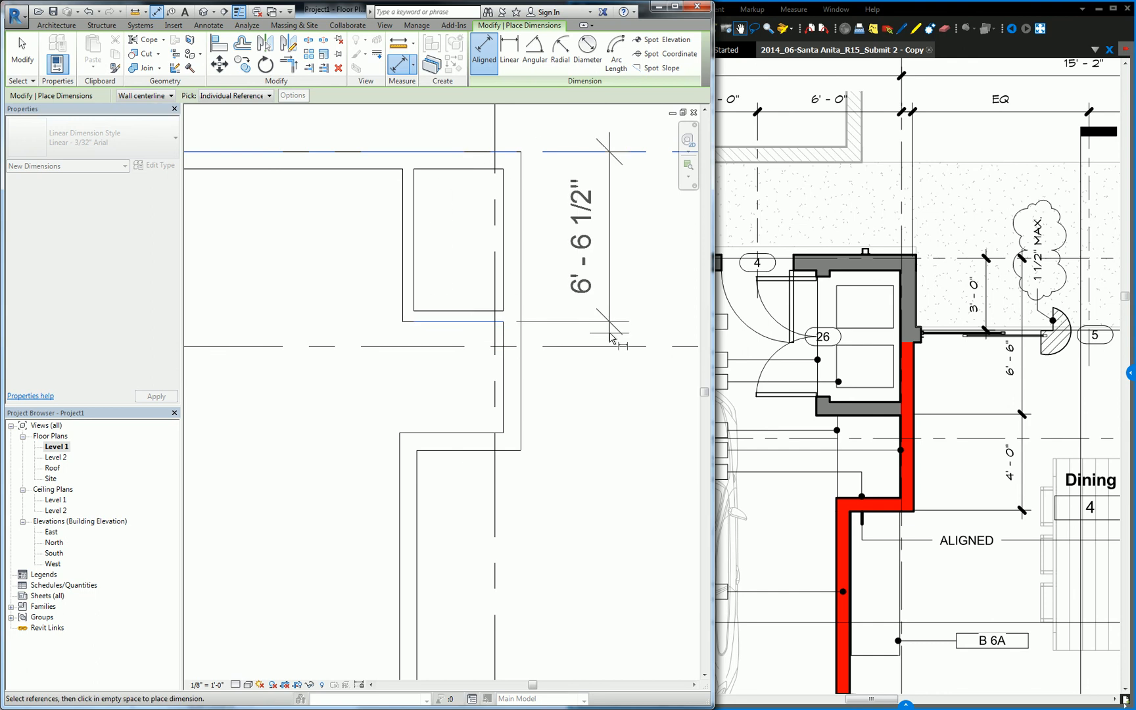
click(629, 331)
Check the closet depth on the Revu plan and set the dimension to the closet's horizontal wall to 6'-6" in Revit.
drag(1001, 373, 981, 386)
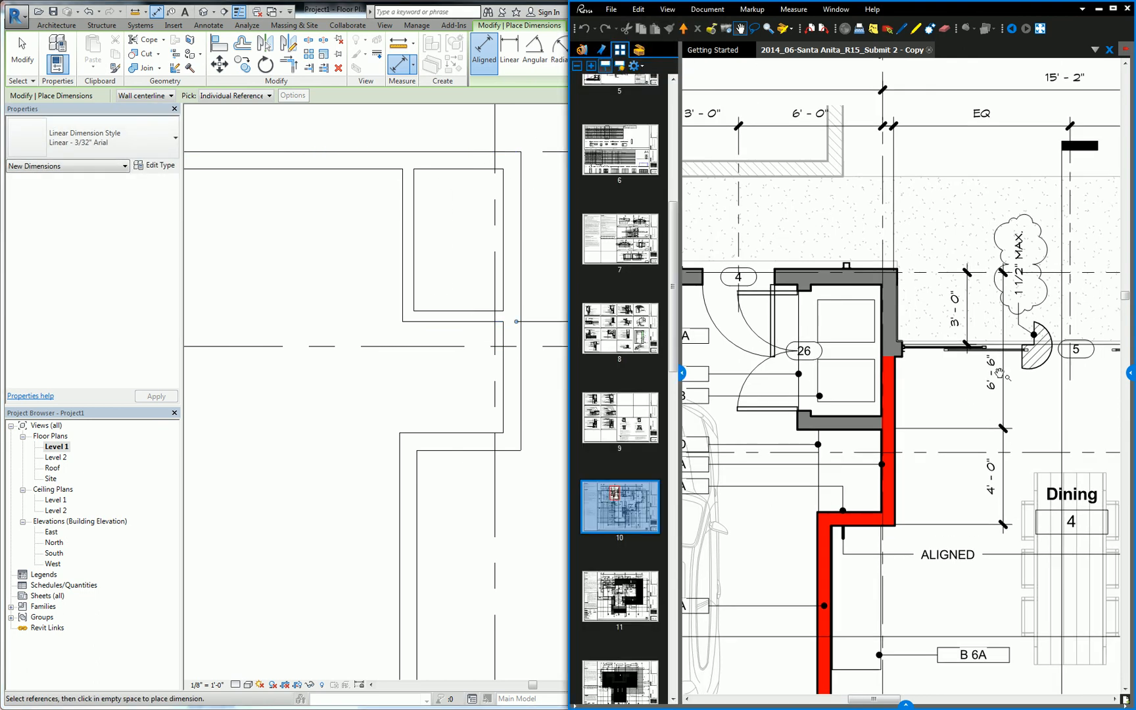
click(454, 364)
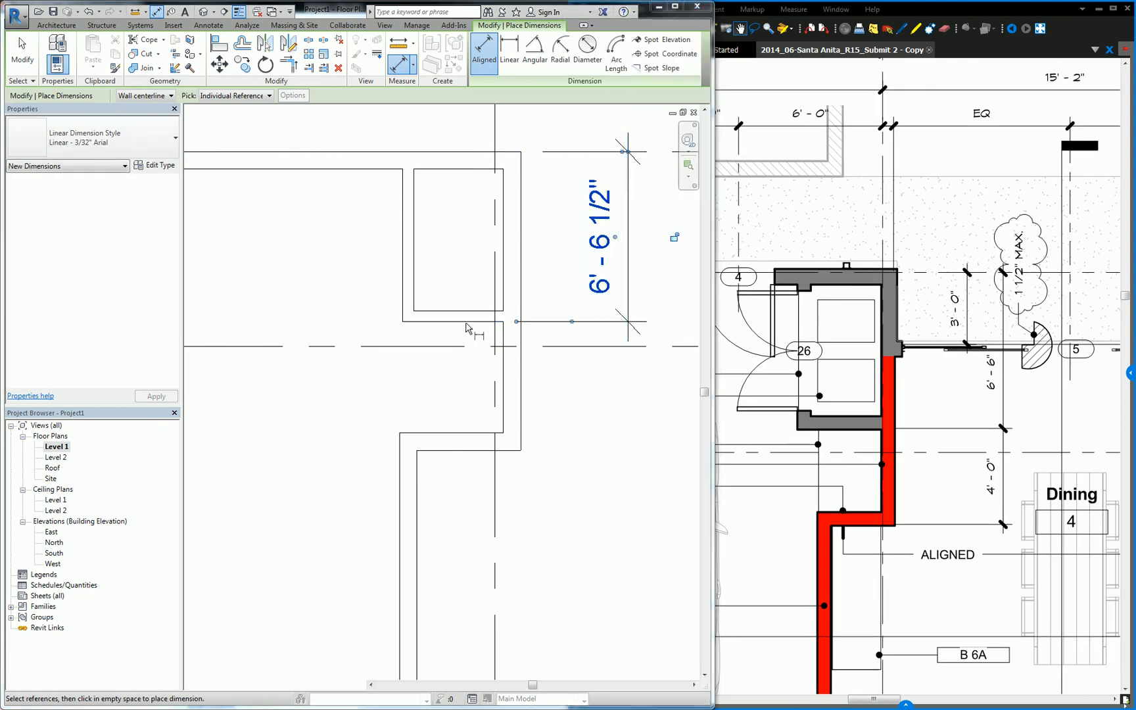
click(600, 242)
key(Escape)
key(Escape)
click(458, 316)
click(601, 238)
text(6'6")
key(Return)
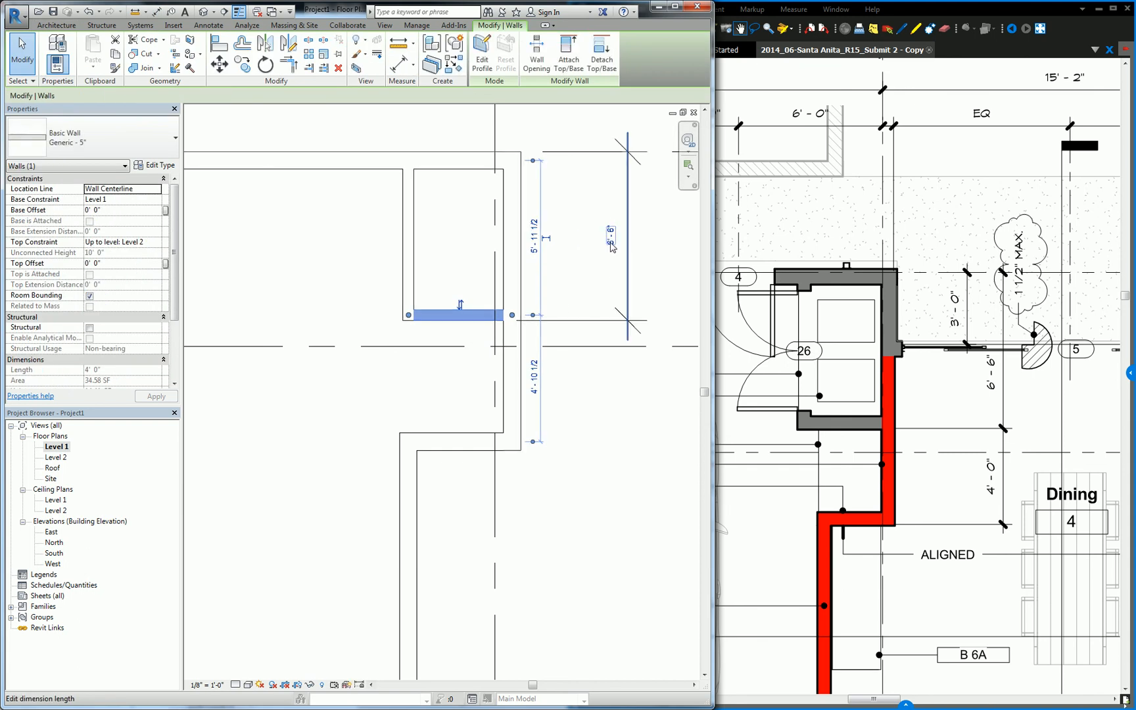
click(572, 238)
Align the closet's vertical wall with the interior face of the offset garage wall below it.
scroll(540, 300, down, 2)
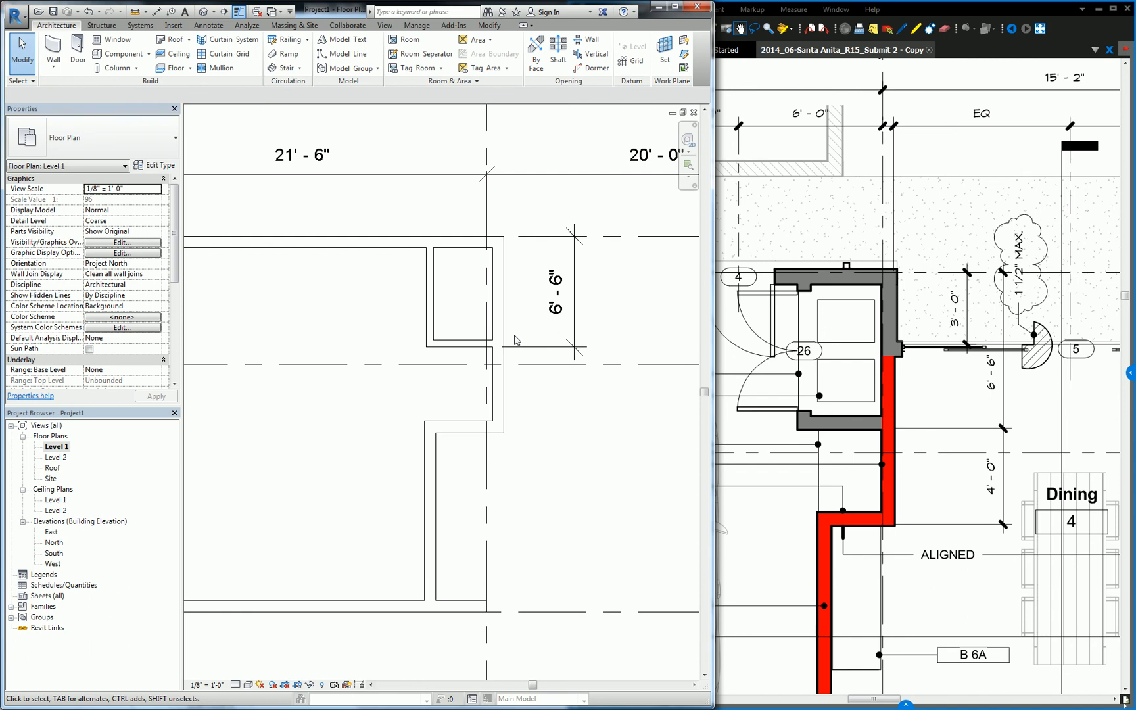
key(a)
key(l)
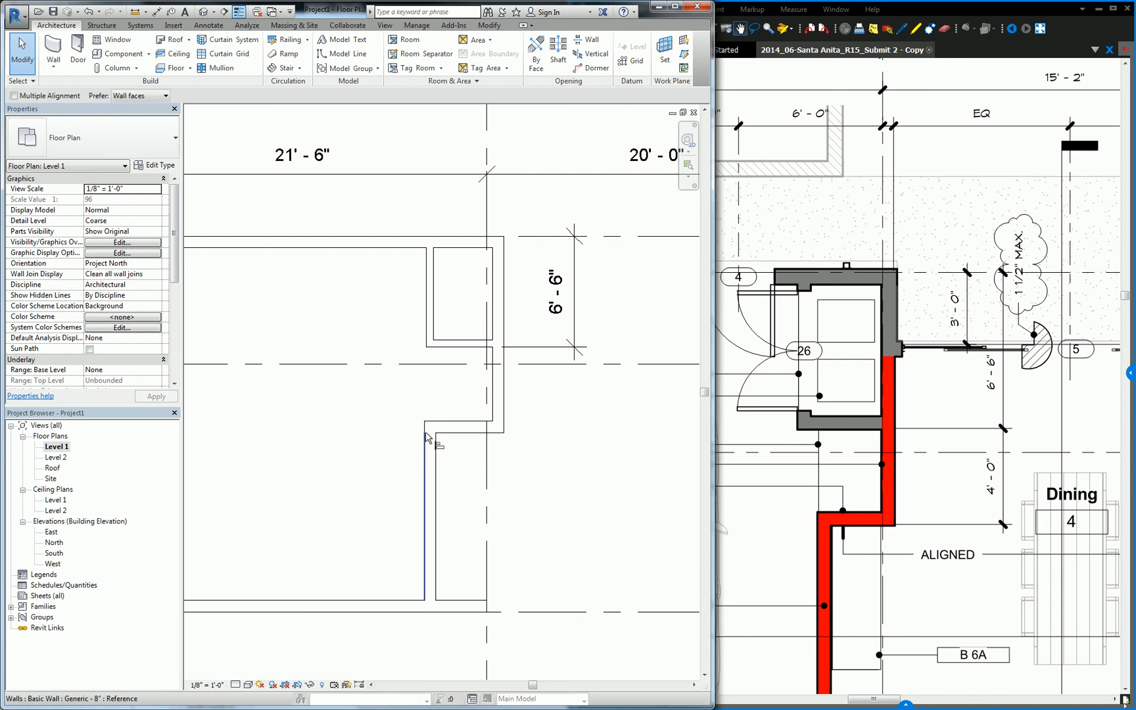
click(425, 453)
click(431, 304)
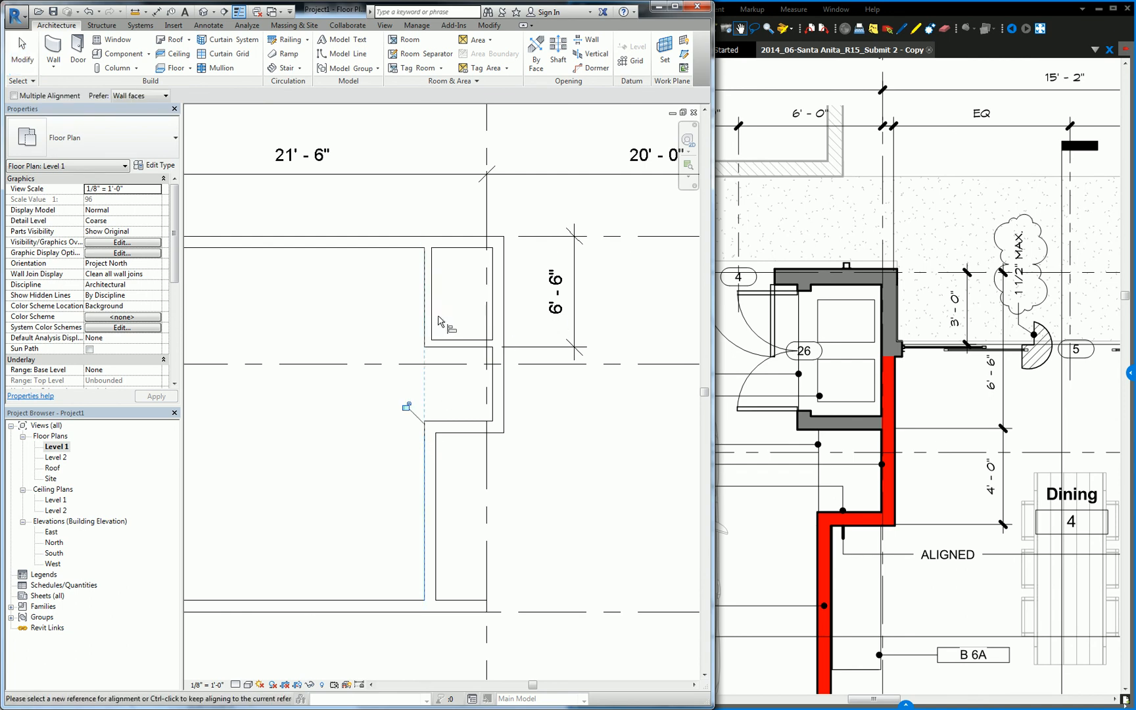
key(Escape)
key(Escape)
scroll(452, 355, down, 1)
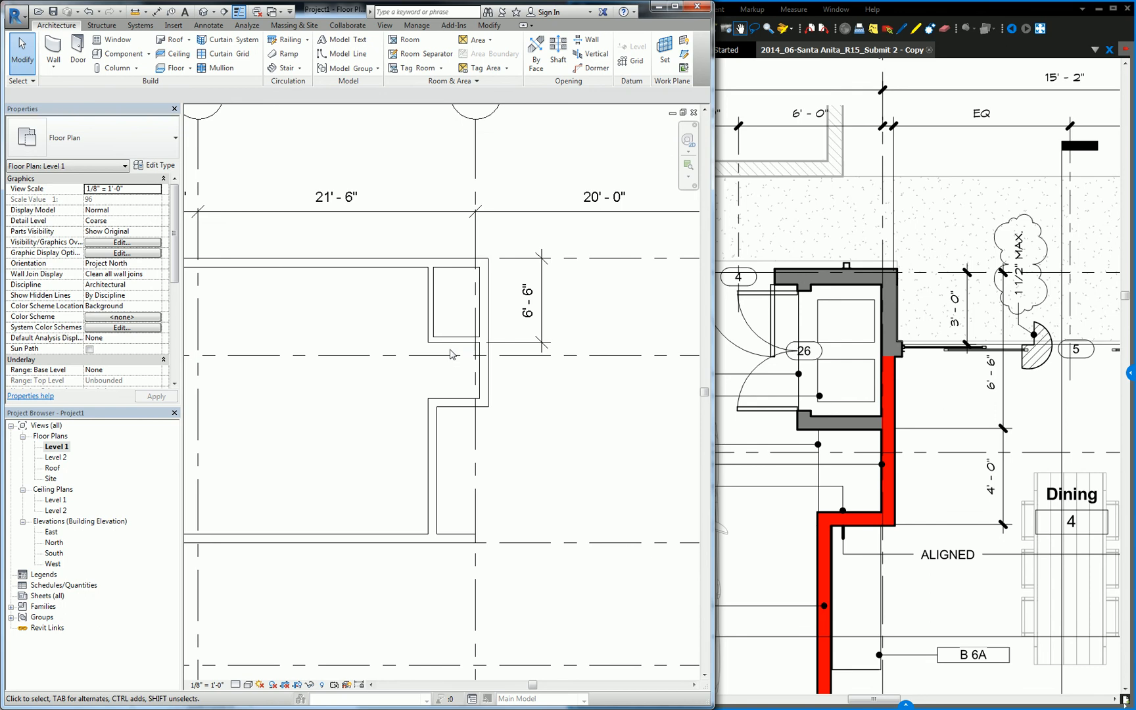
Move the closet's vertical wall slightly toward grid 2 and the offset garage wall below it slightly toward grid 3.
click(431, 309)
scroll(433, 314, up, 2)
drag(435, 323, 423, 323)
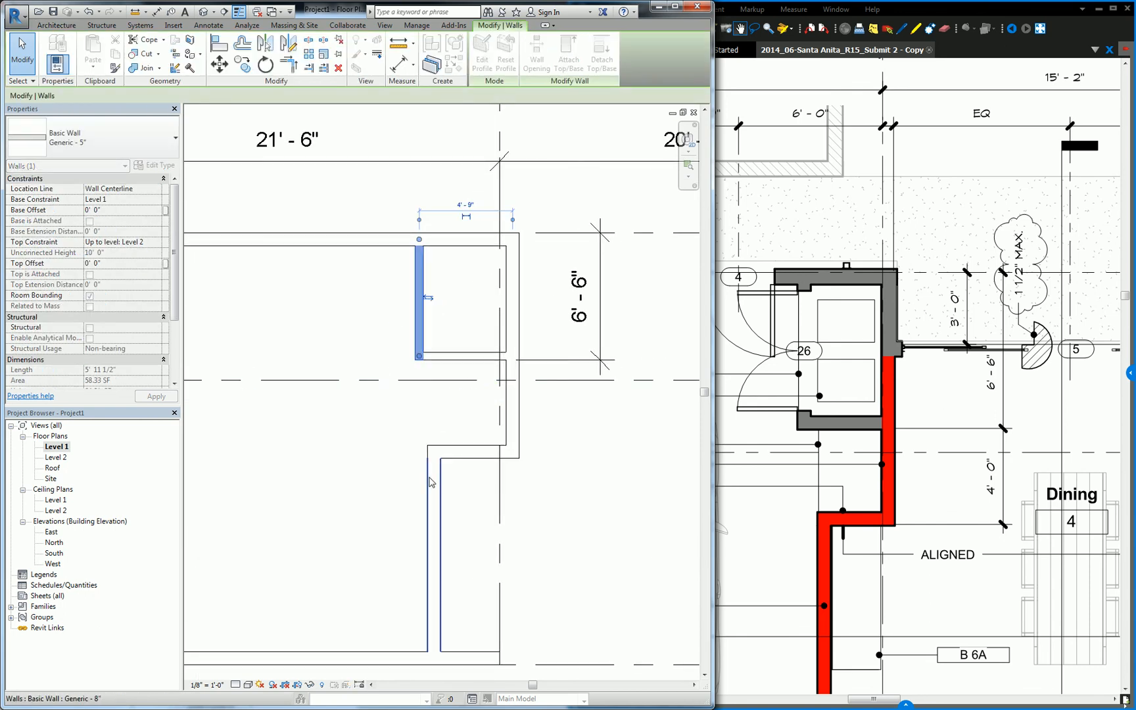
click(432, 479)
drag(451, 488, 458, 487)
click(458, 486)
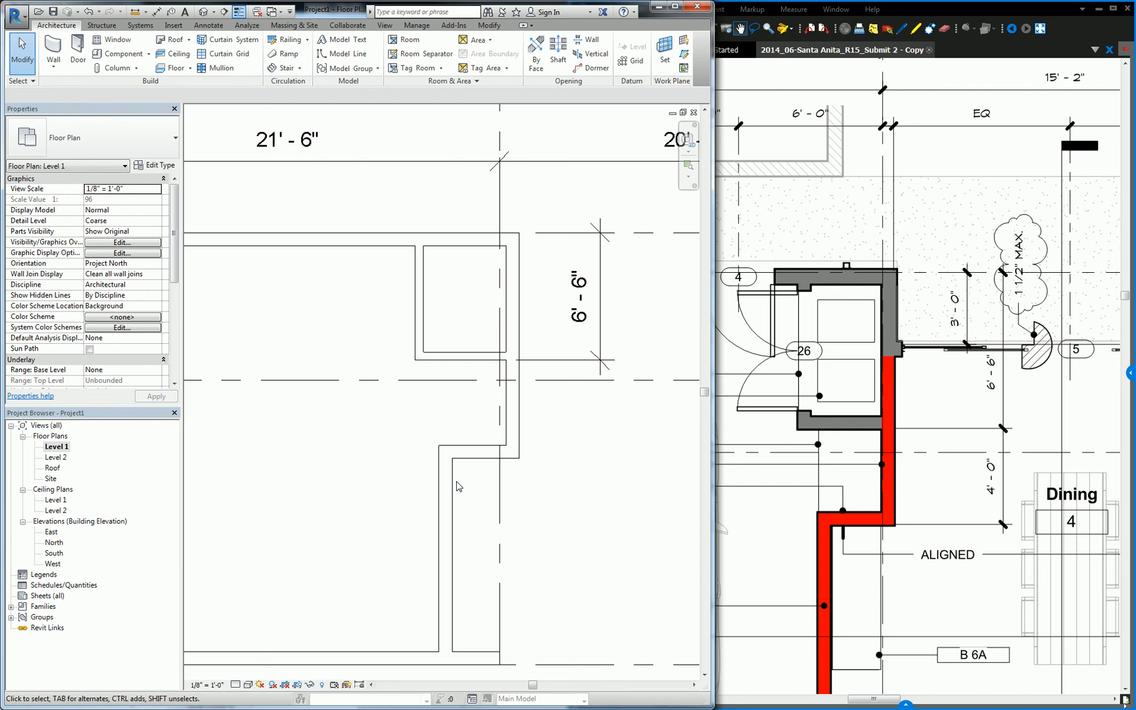
Draw a short chain of Generic - 8" walls in the empty area between grids C and B, with a first segment about 3'-3" long.
scroll(387, 412, down, 3)
middle_drag(488, 565, 524, 394)
scroll(523, 393, down, 2)
middle_drag(463, 520, 465, 457)
scroll(463, 453, up, 3)
middle_drag(413, 222, 421, 380)
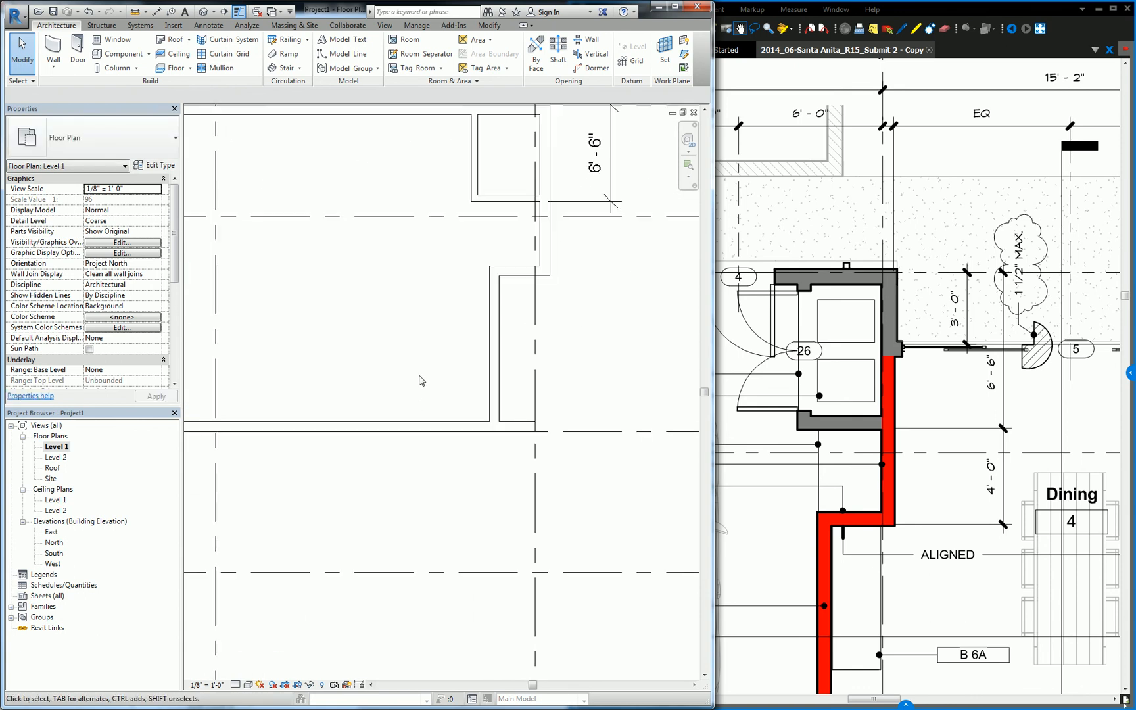
click(344, 115)
key(c)
key(s)
scroll(495, 483, down, 1)
middle_drag(495, 487, 521, 382)
scroll(427, 400, up, 3)
click(421, 314)
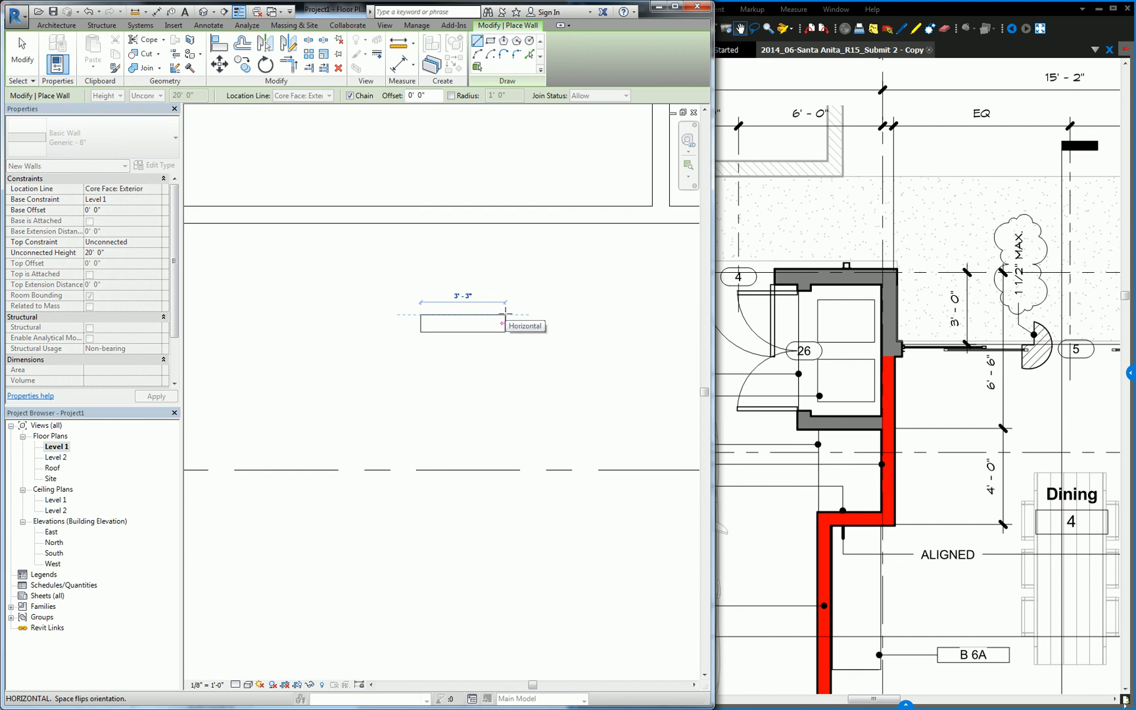
click(504, 310)
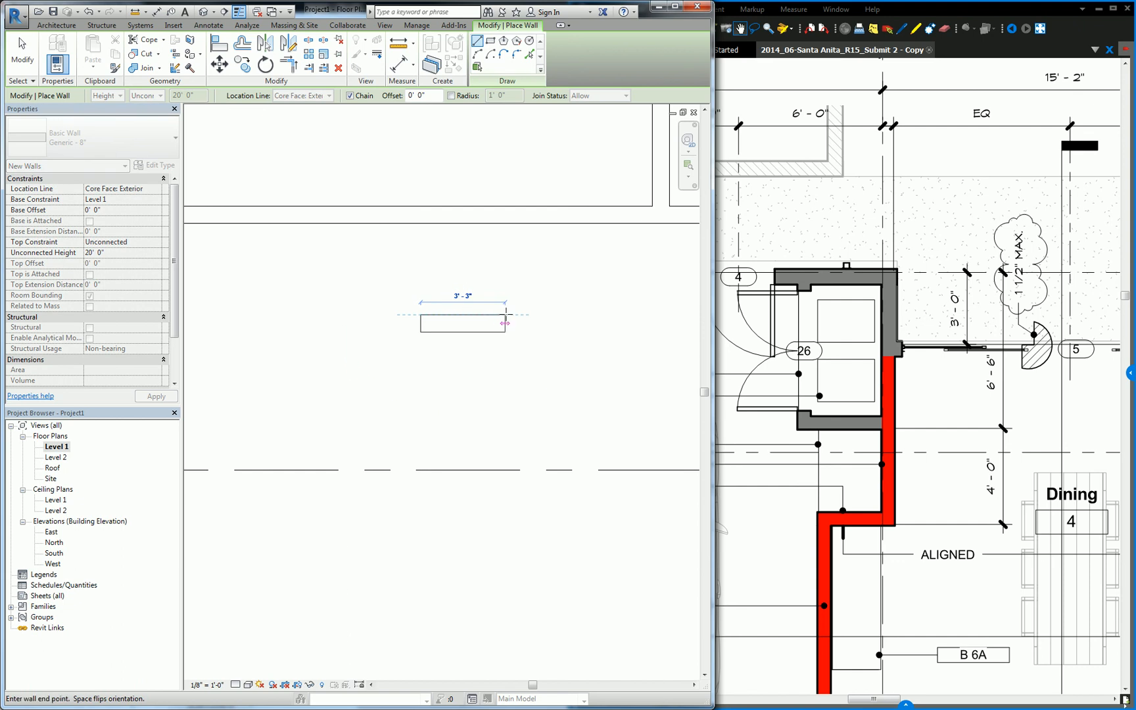
click(500, 387)
click(447, 388)
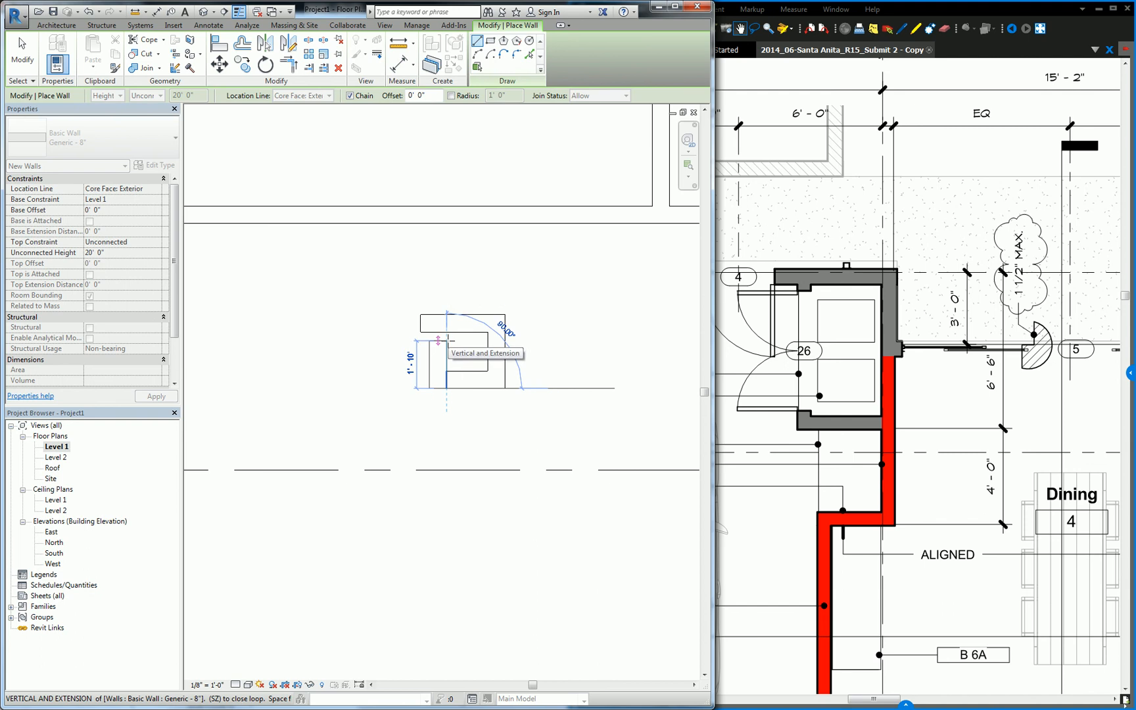
key(space)
key(Escape)
key(Escape)
Delete the short wall chain drawn between grids C and B.
drag(389, 284, 566, 439)
key(Delete)
scroll(599, 434, down, 2)
scroll(595, 437, down, 1)
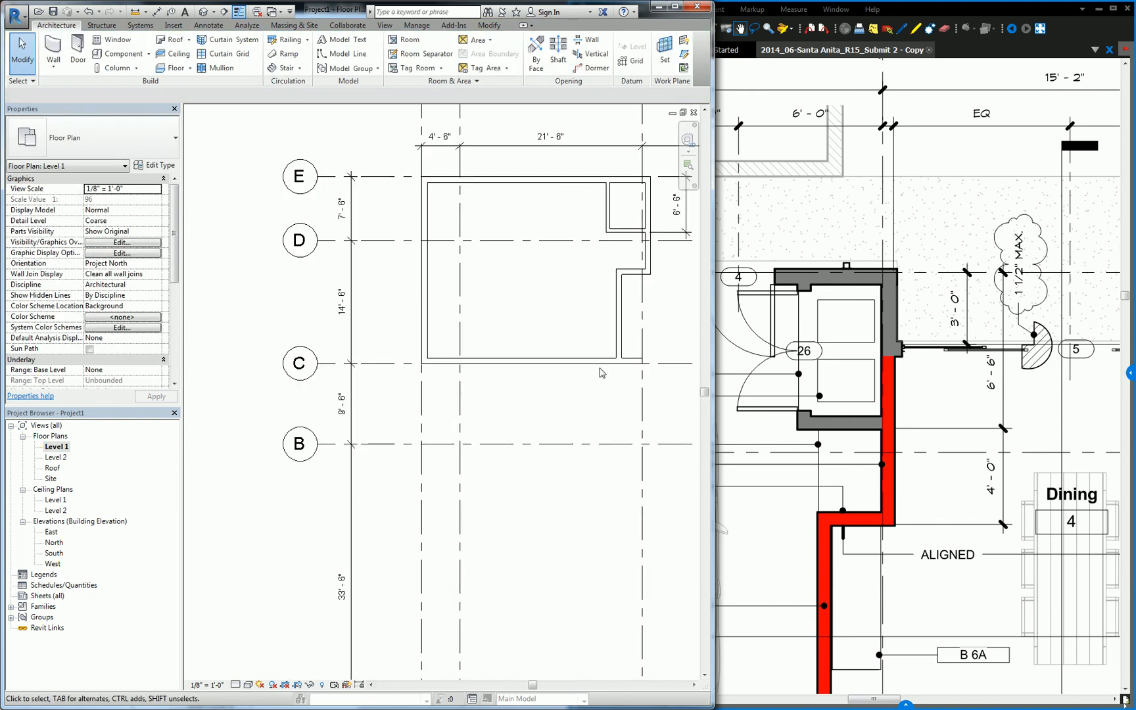
scroll(520, 458, up, 2)
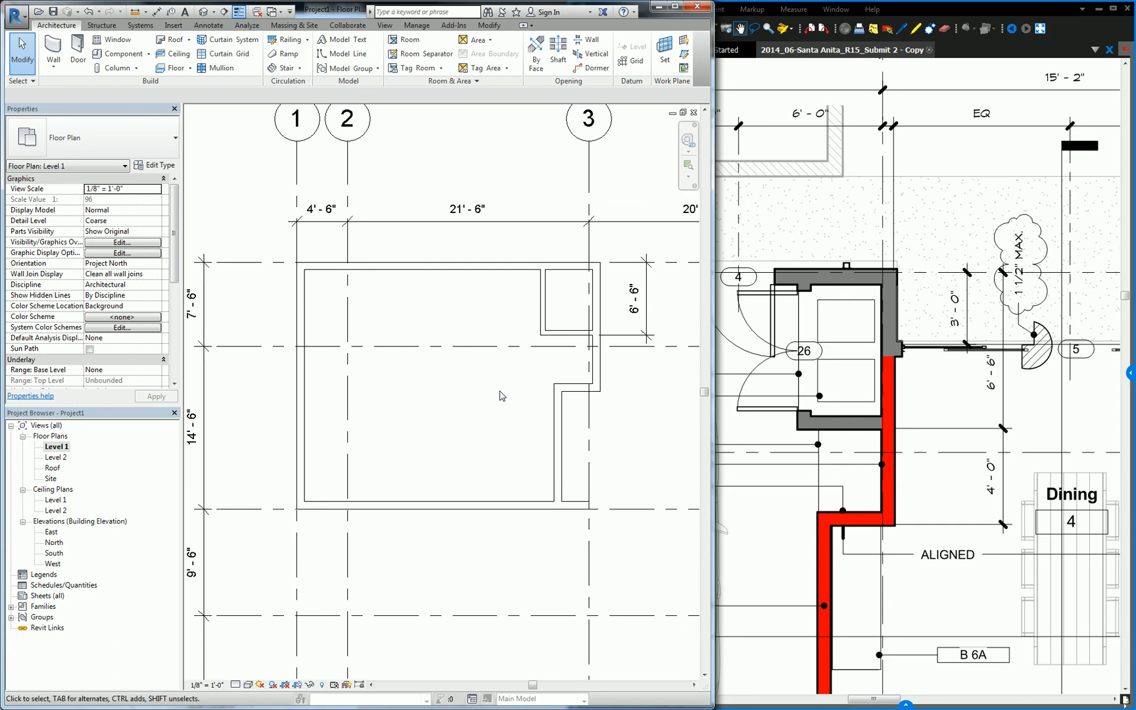